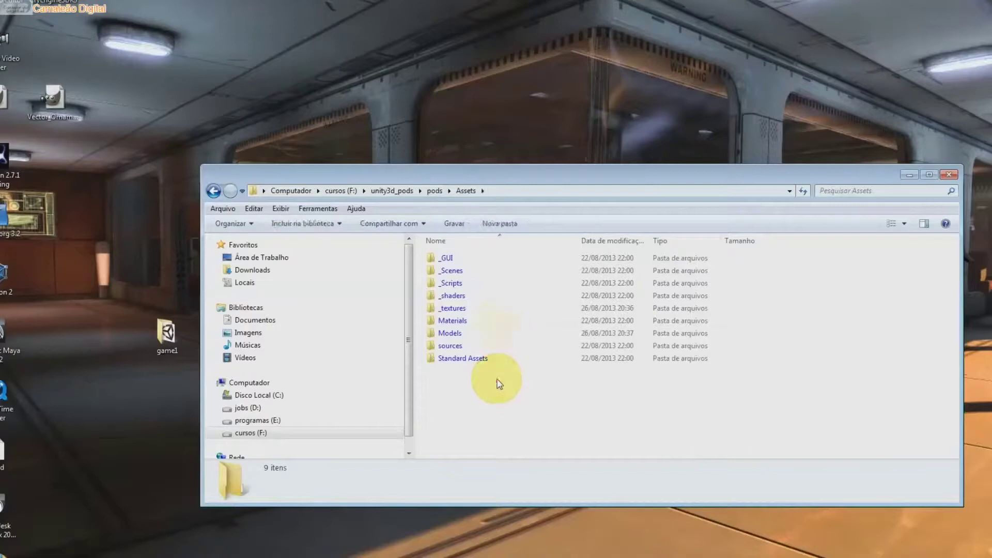
Step: Open the Models folder, select Hovercraft_Blockin to view its details, then close Explorer
double_click(499, 333)
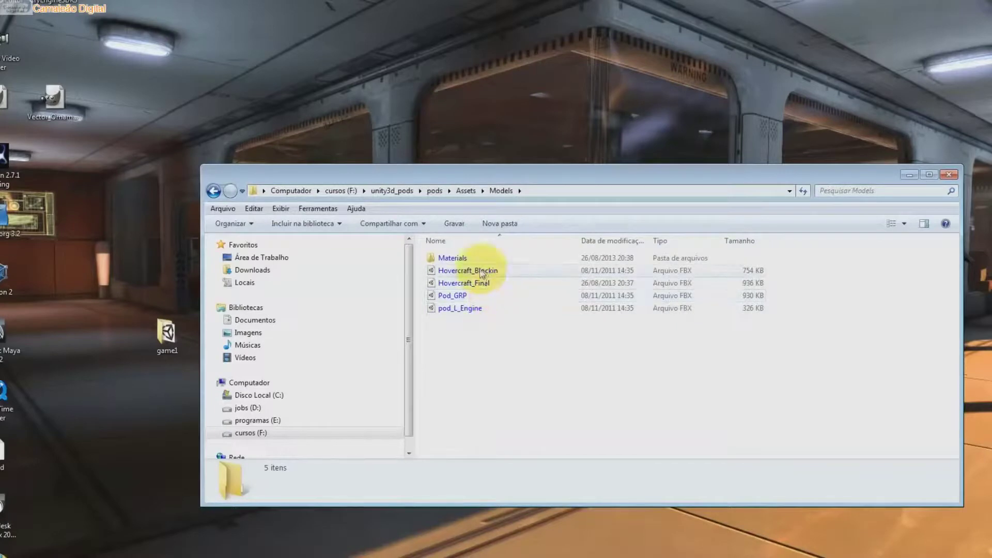
click(432, 270)
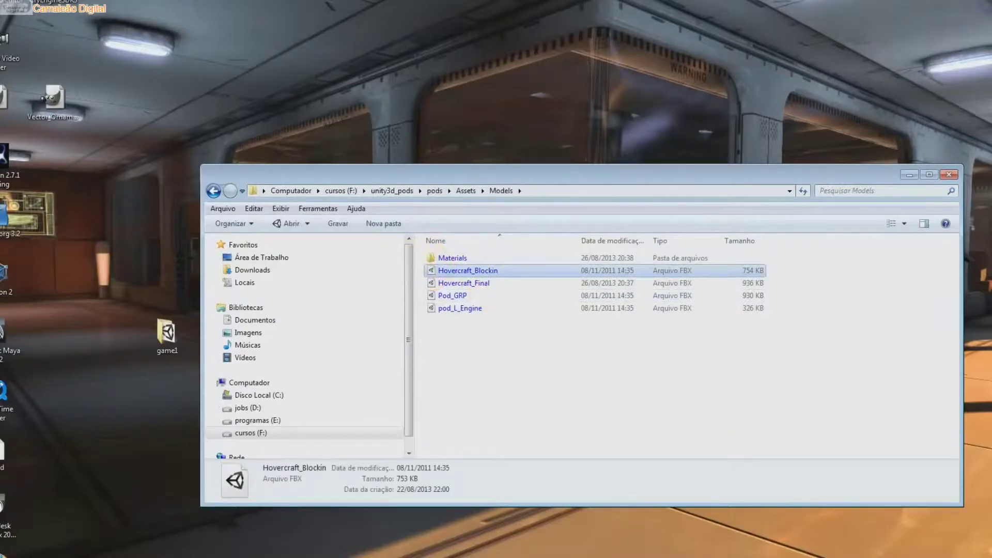
click(909, 174)
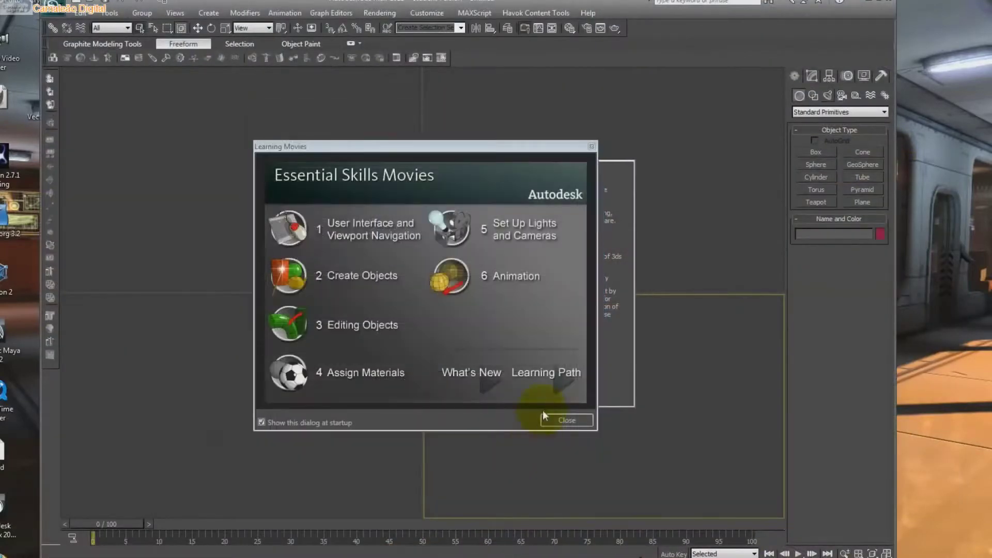
Step: Dismiss the Learning Movies and student notices, then review the pod model's Object Properties
click(542, 413)
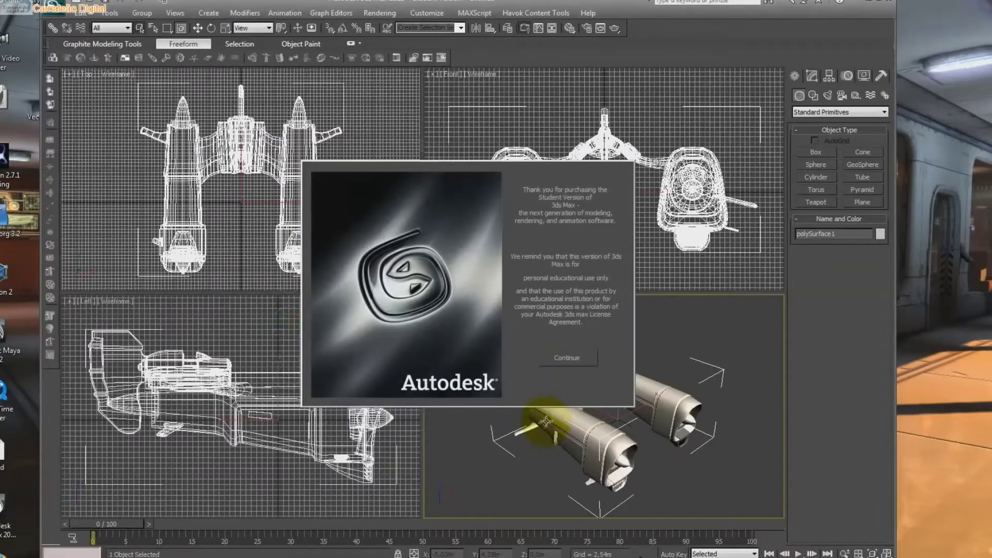
click(589, 359)
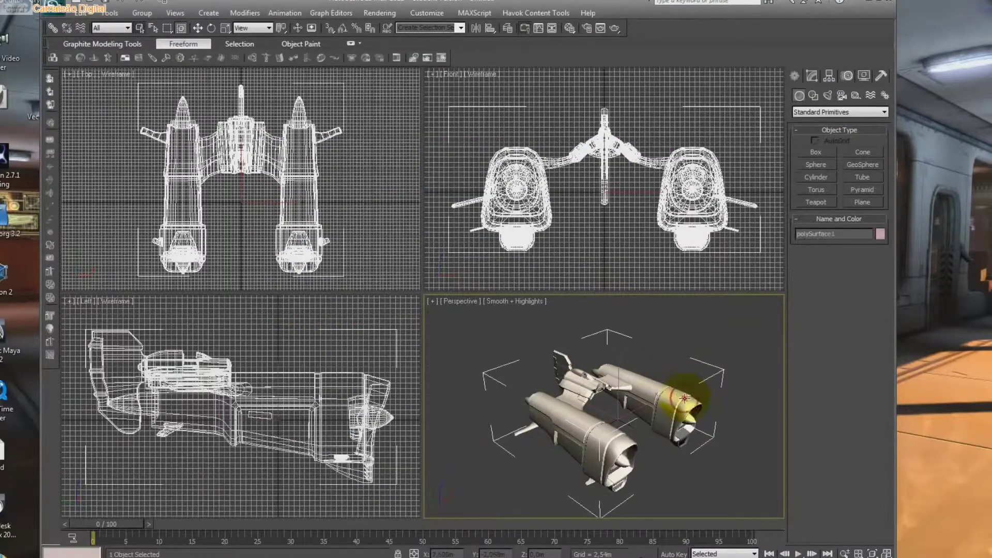
right_click(685, 401)
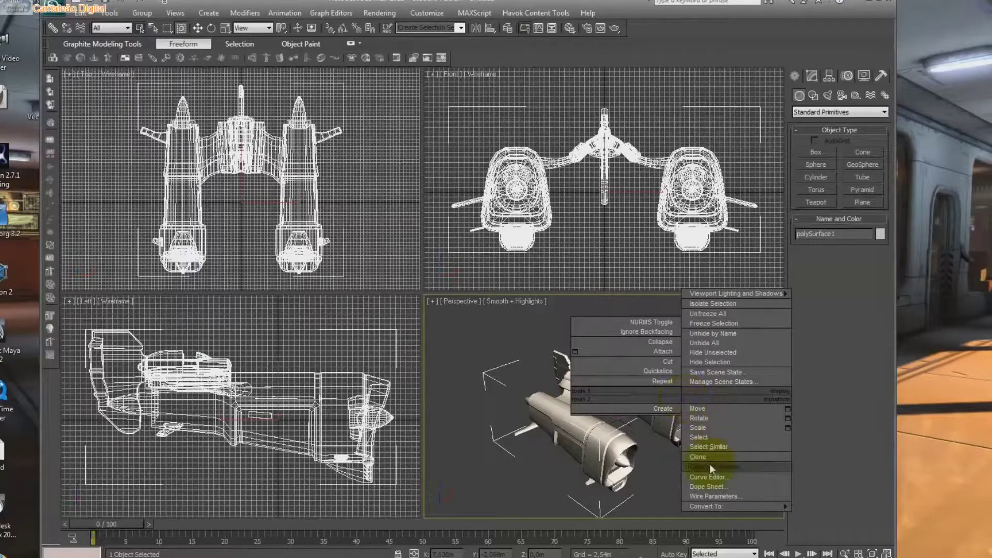
click(710, 467)
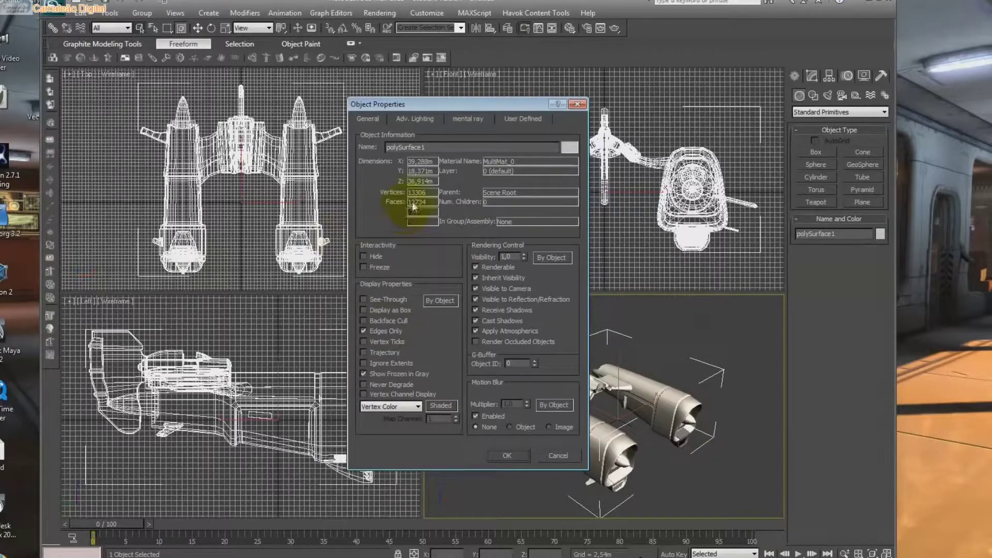
click(577, 104)
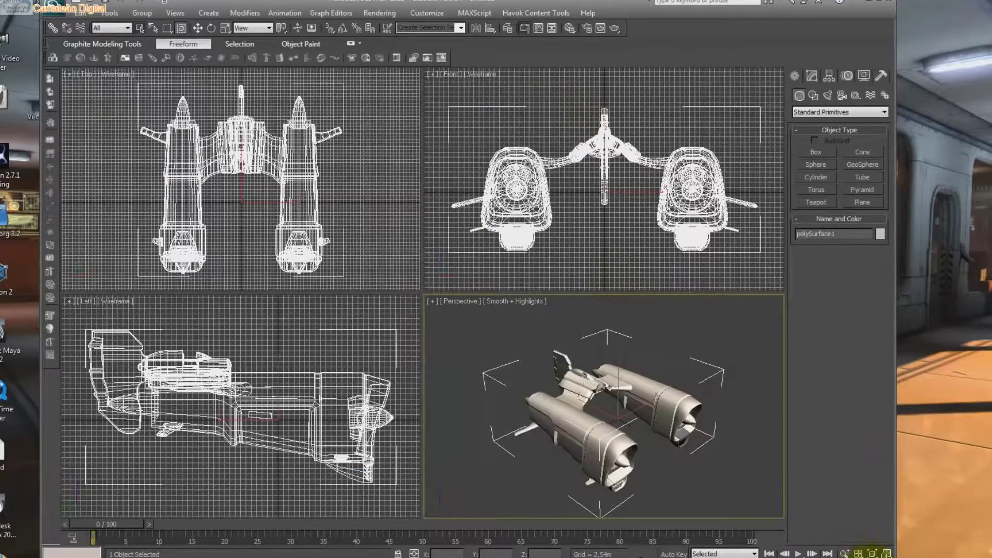
Step: Orbit to face the pods, pick Select and Move, and enter Editable Poly polygon level
drag(642, 421, 289, 468)
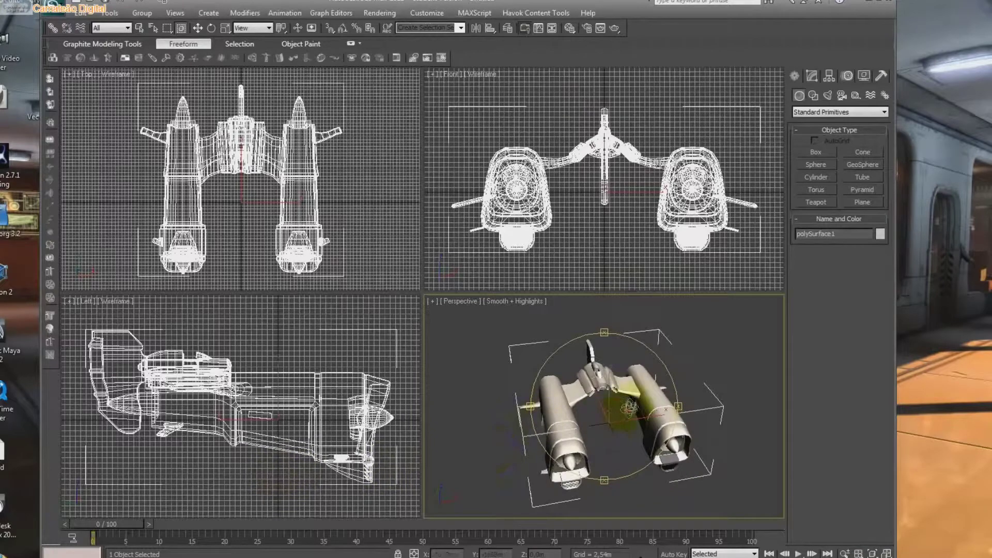
drag(628, 409, 427, 450)
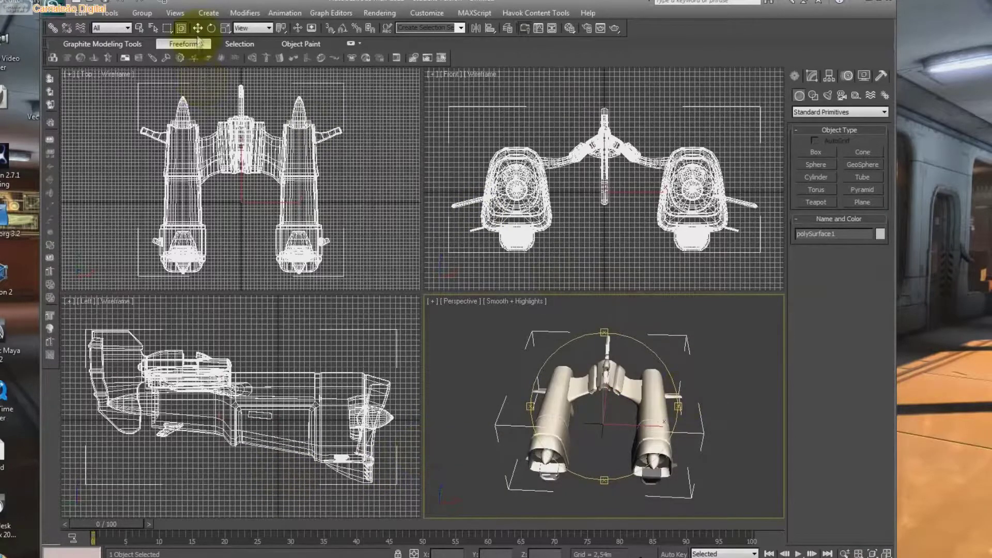
click(198, 27)
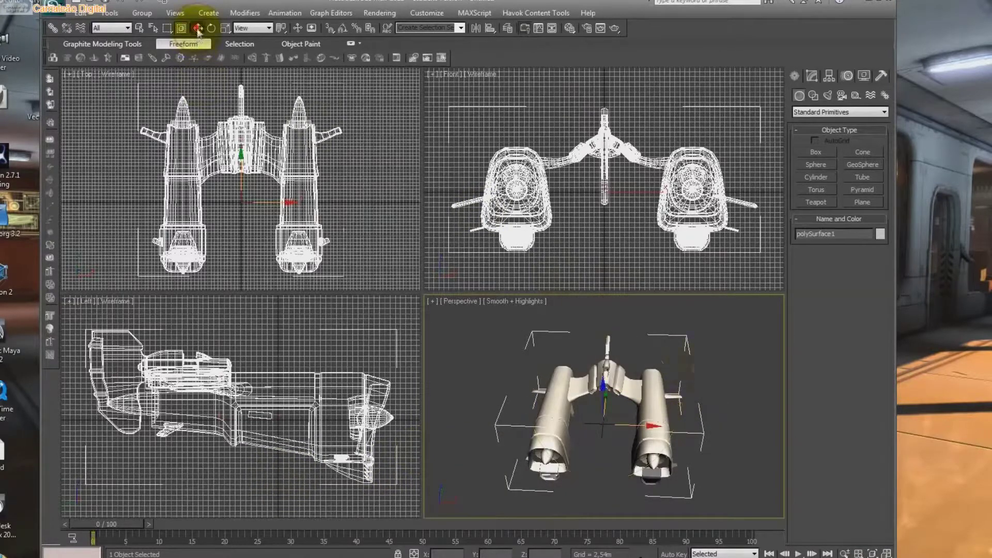
click(812, 76)
click(855, 251)
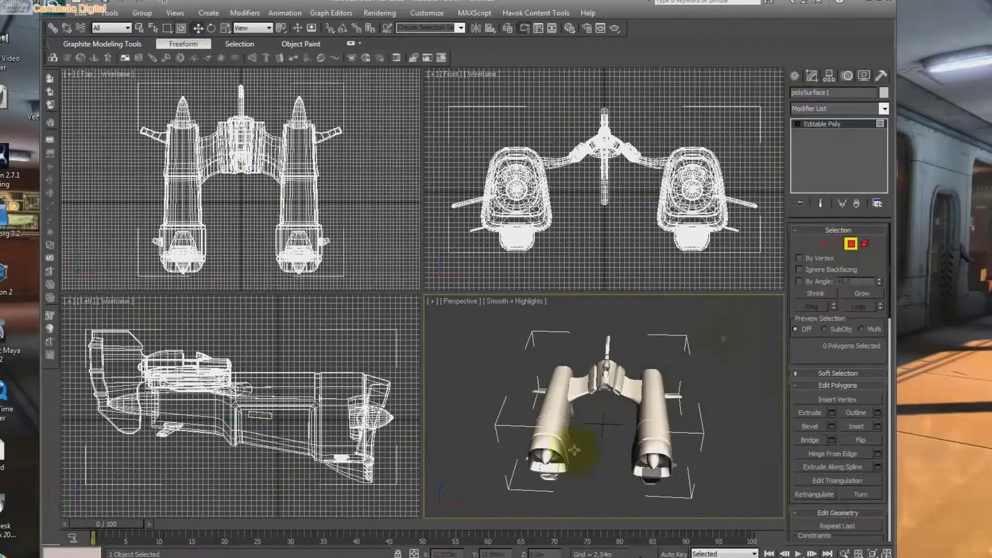
Step: Select the top strip polygon on both engine pods and maximize the orbited Perspective view
click(652, 413)
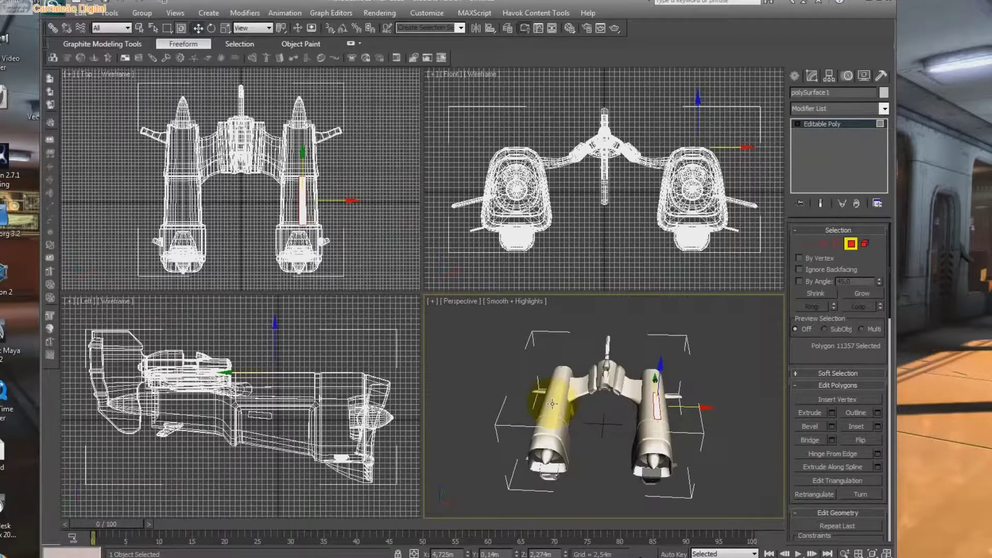
ctrl+click(552, 403)
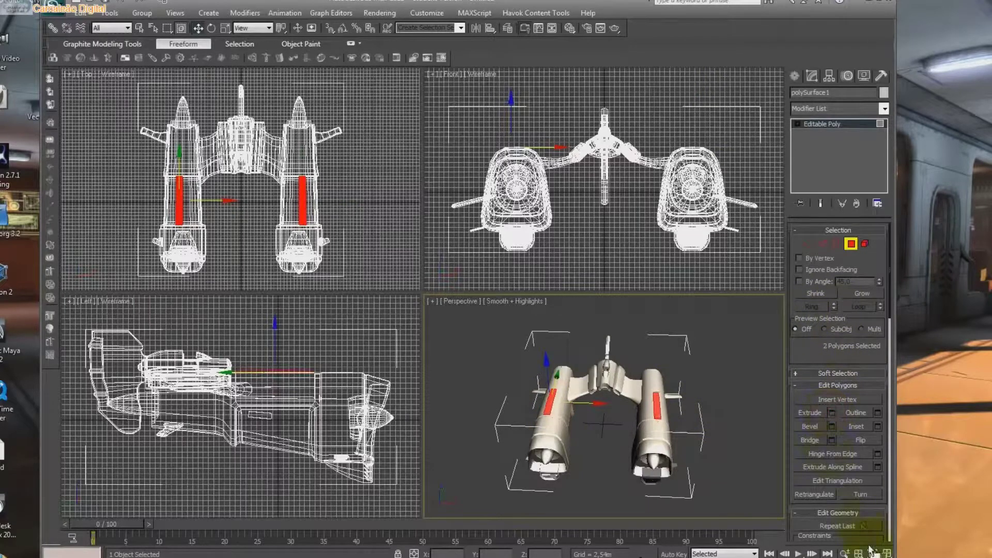
click(887, 552)
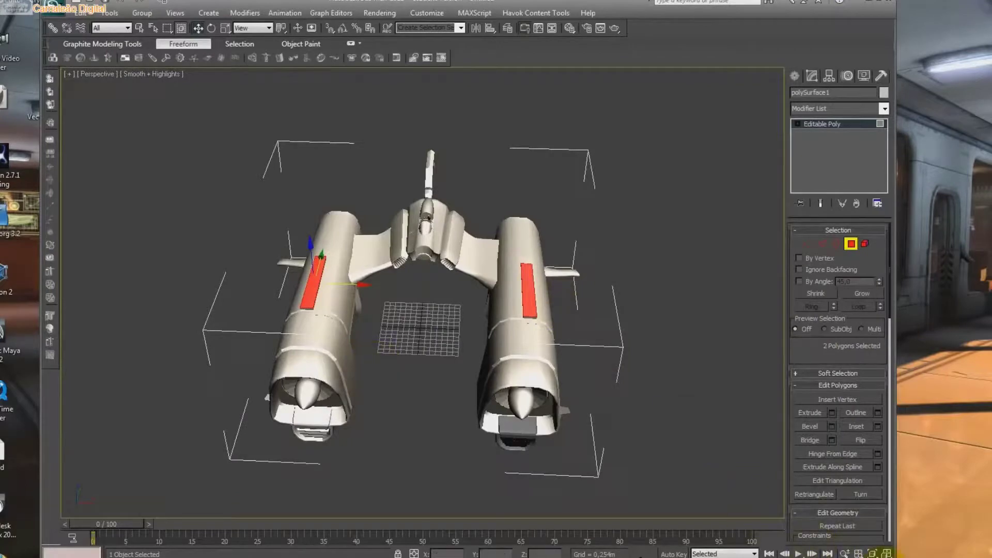
click(872, 553)
mouse_move(492, 321)
mouse_down()
mouse_move(437, 355)
mouse_move(421, 317)
mouse_move(413, 325)
mouse_move(421, 310)
mouse_move(438, 308)
mouse_move(346, 267)
mouse_move(362, 248)
mouse_move(649, 250)
mouse_move(828, 230)
mouse_move(343, 255)
mouse_move(646, 227)
mouse_move(336, 250)
mouse_move(422, 290)
mouse_move(377, 281)
mouse_up()
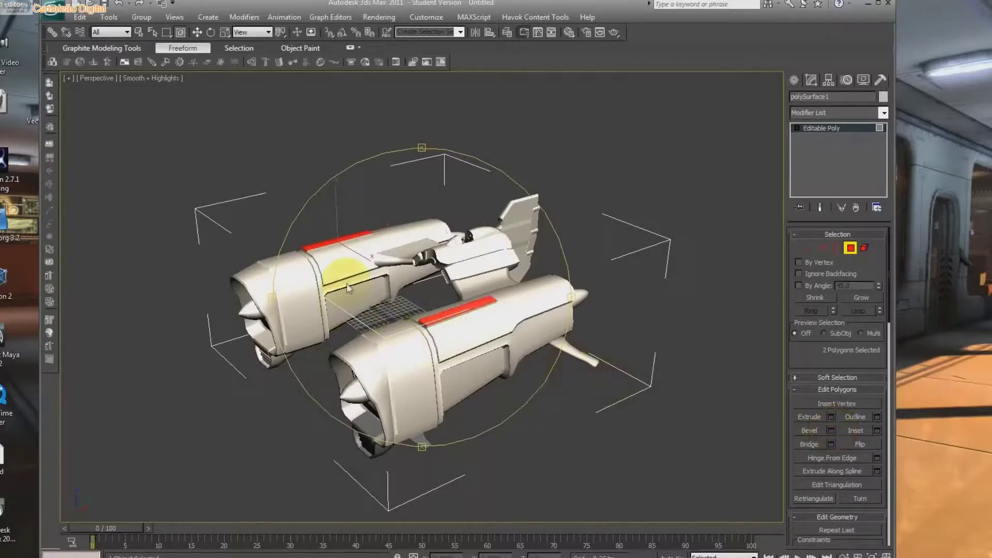
Step: Extrude the two selected top polygons upward into raised blocks
drag(350, 273, 614, 272)
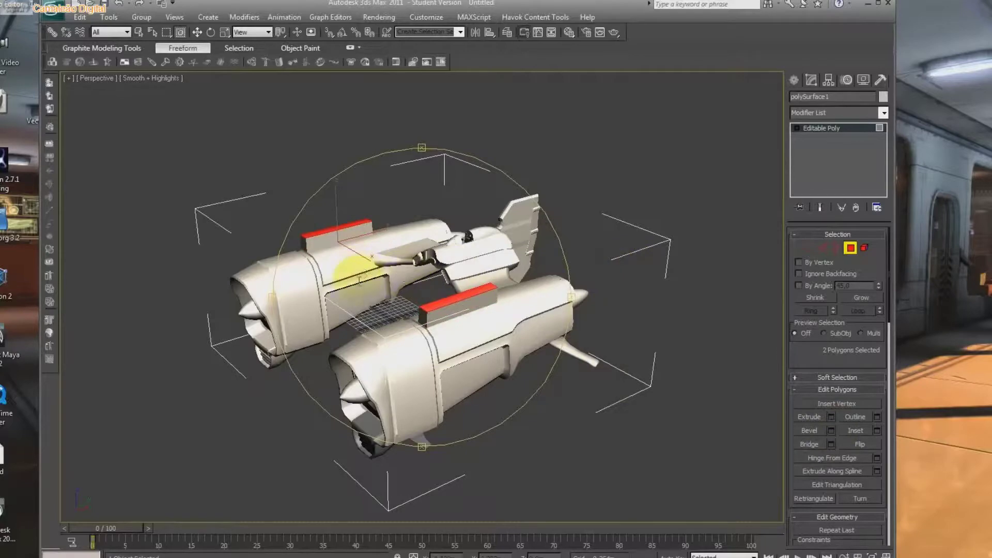
scroll(412, 289, up, 3)
scroll(412, 289, up, 3)
scroll(411, 292, up, 2)
scroll(412, 294, down, 6)
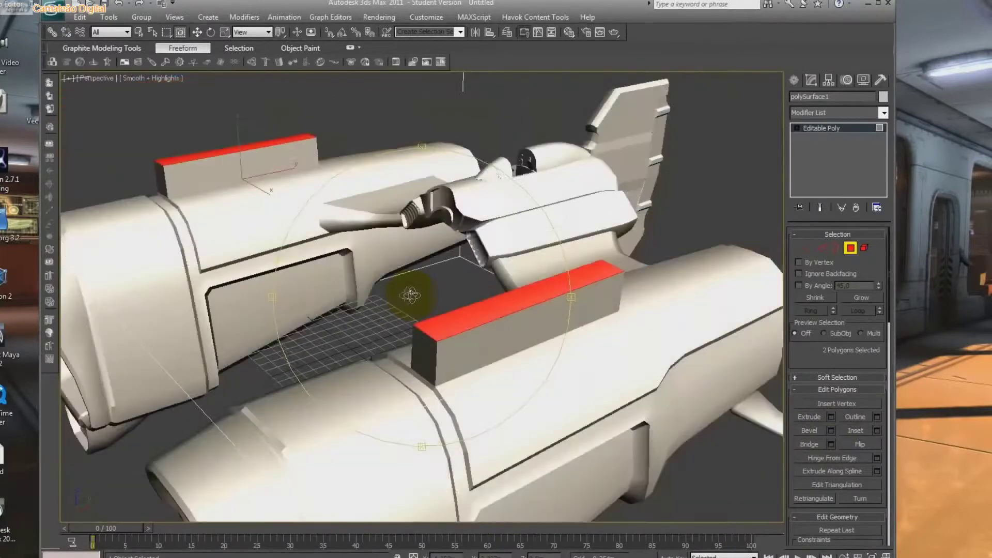
Step: Scale the raised blocks thinner and flatter into low ridges, then exit Polygon level
drag(264, 222, 279, 228)
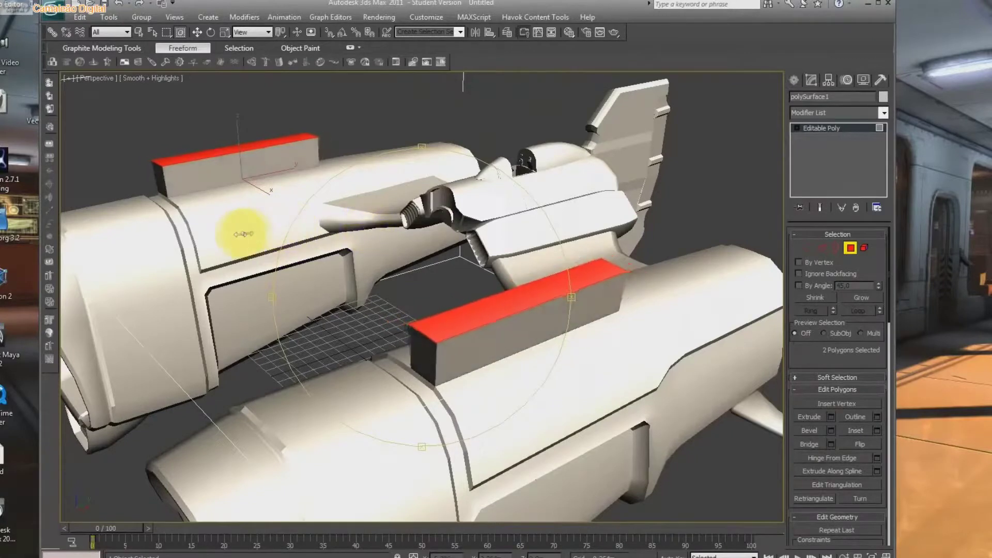
drag(279, 227, 200, 230)
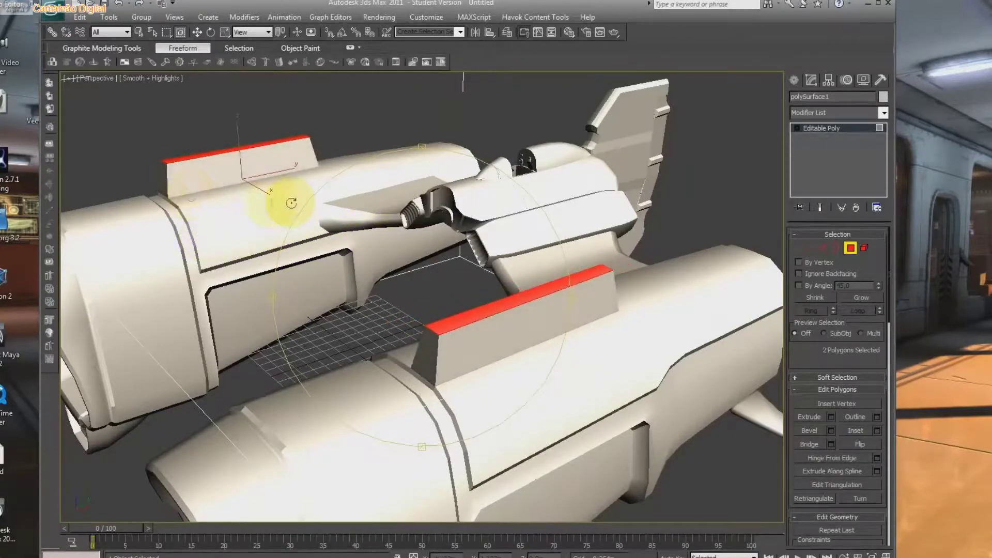
drag(221, 206, 65, 223)
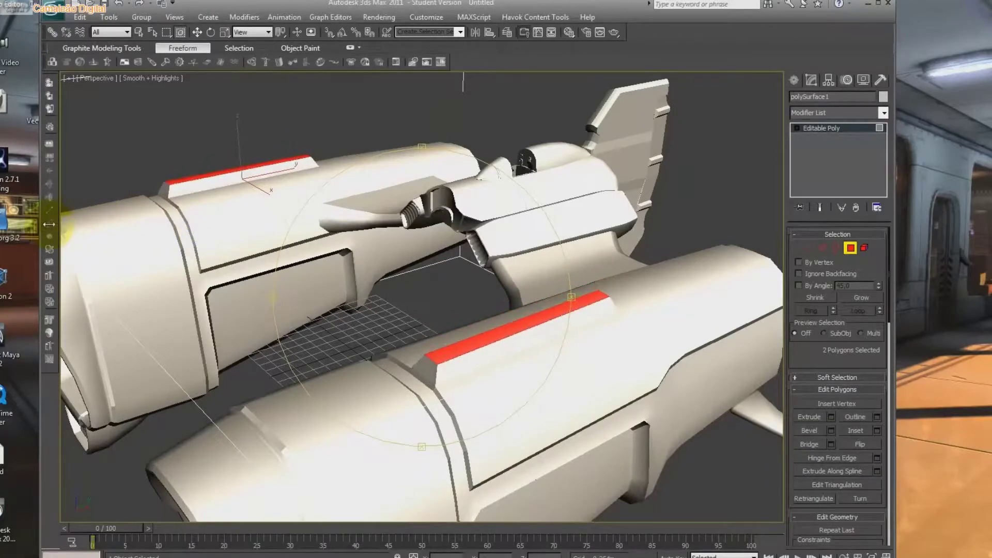
drag(233, 232, 246, 234)
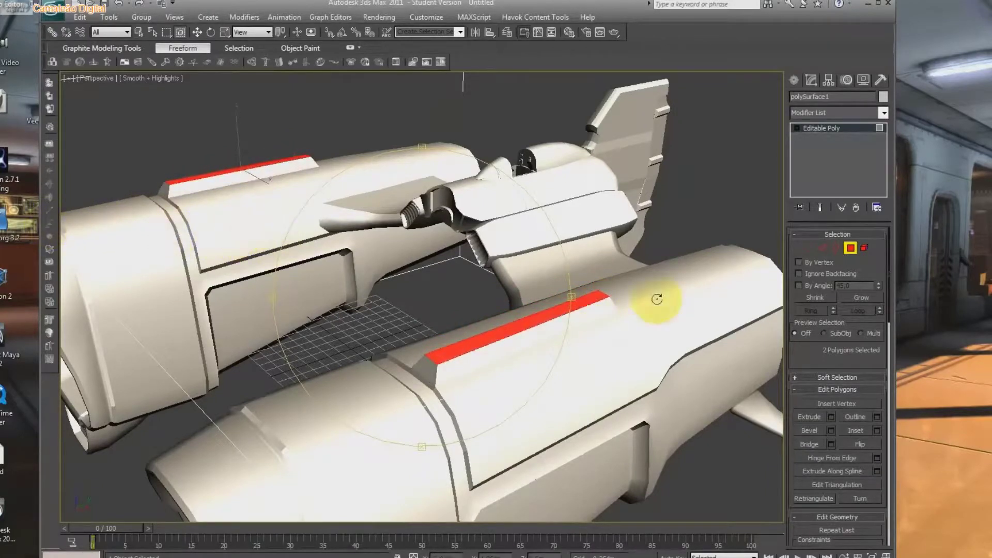
click(850, 246)
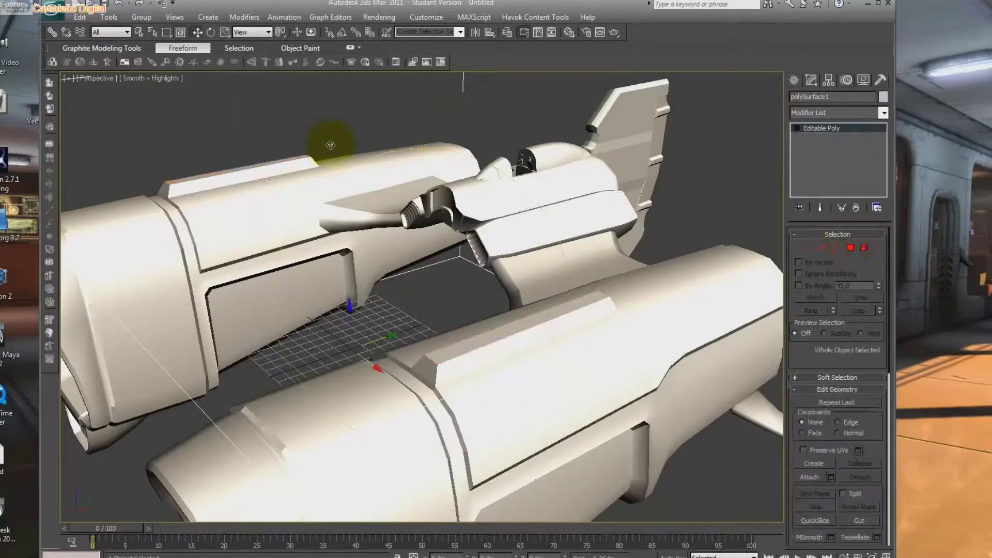
click(52, 10)
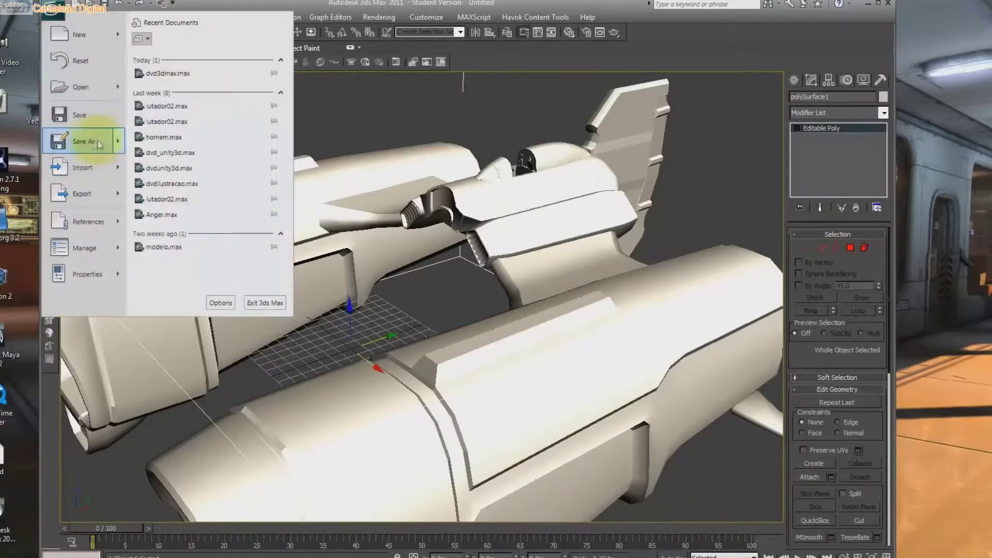
mouse_move(82, 193)
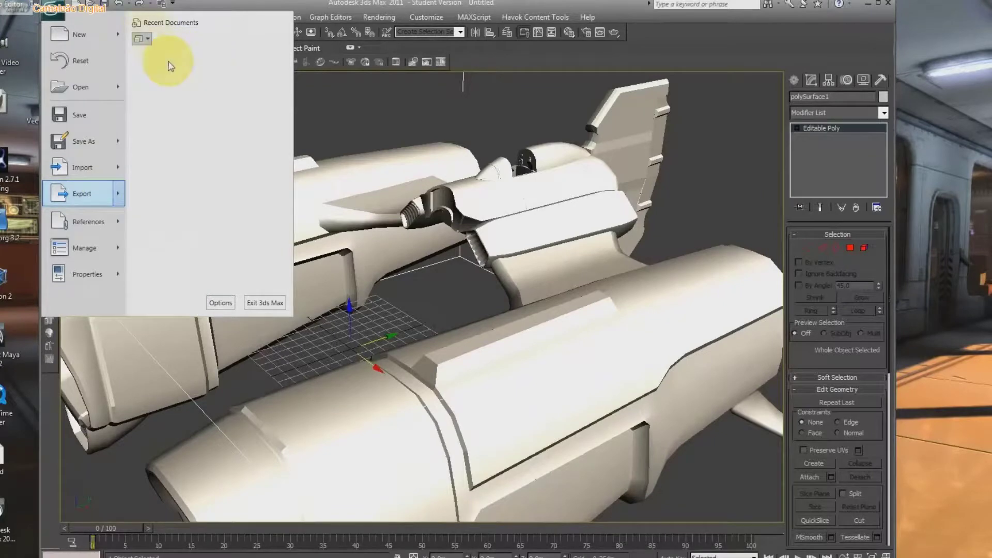
Step: Start an export and switch the save location to the cursos (F:) drive
click(166, 58)
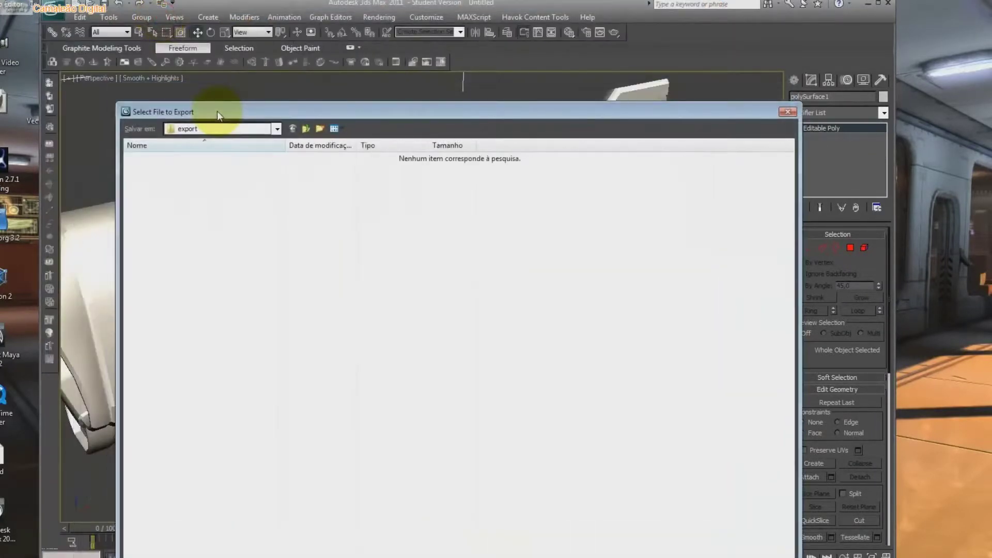
click(210, 129)
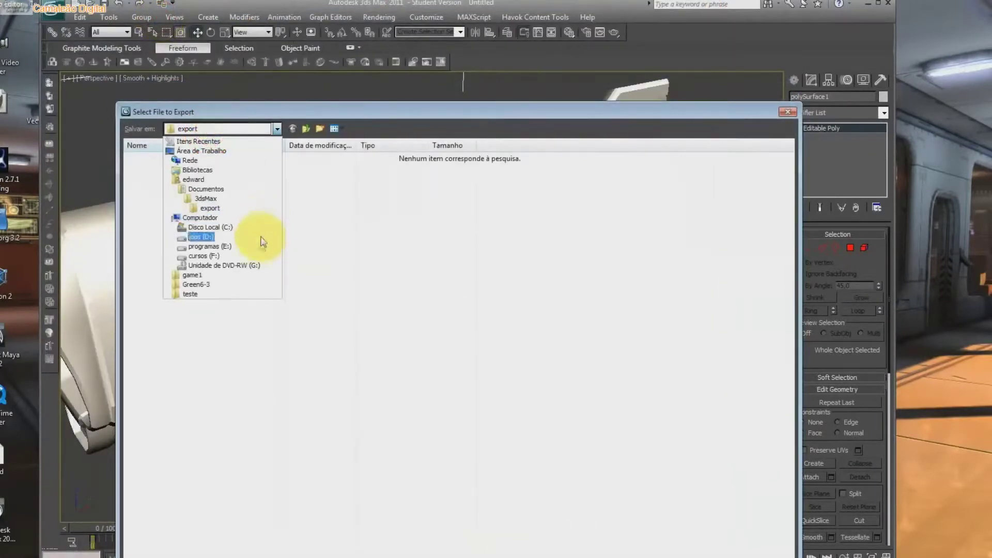
click(259, 254)
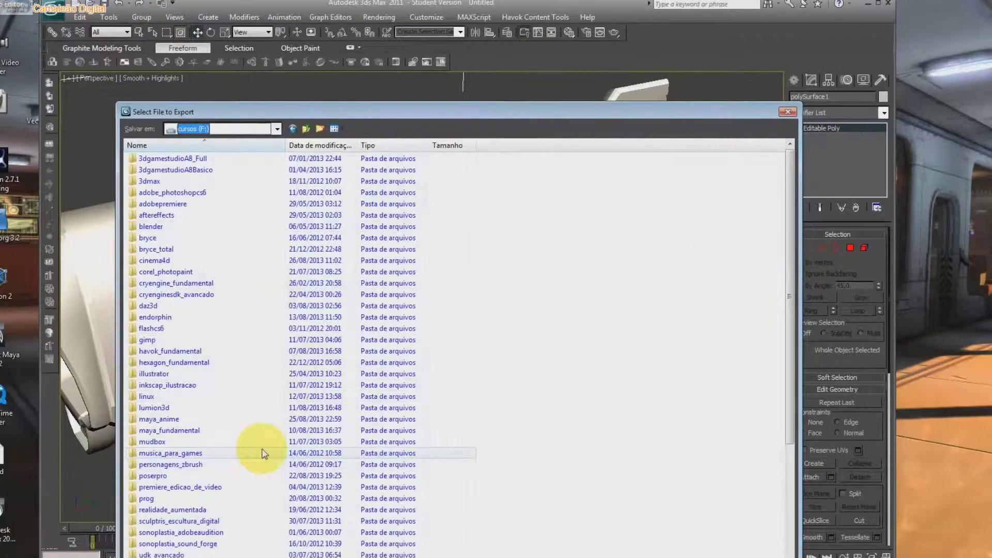
click(265, 352)
key(Page_Down)
scroll(263, 349, down, 5)
scroll(263, 349, down, 3)
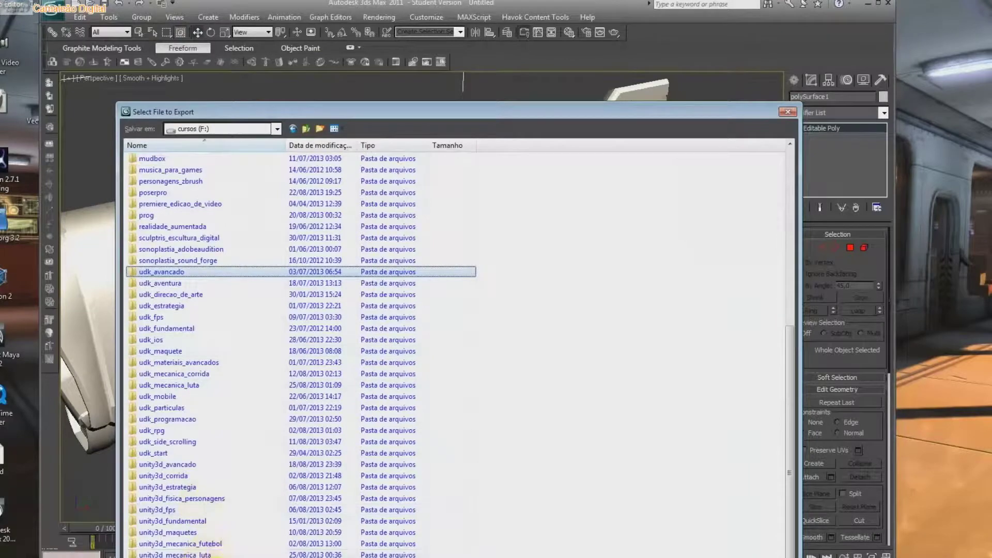
Step: Browse to unity3d_pods/pods/Assets/Models and overwrite Hovercraft_Blockin
double_click(208, 517)
double_click(184, 195)
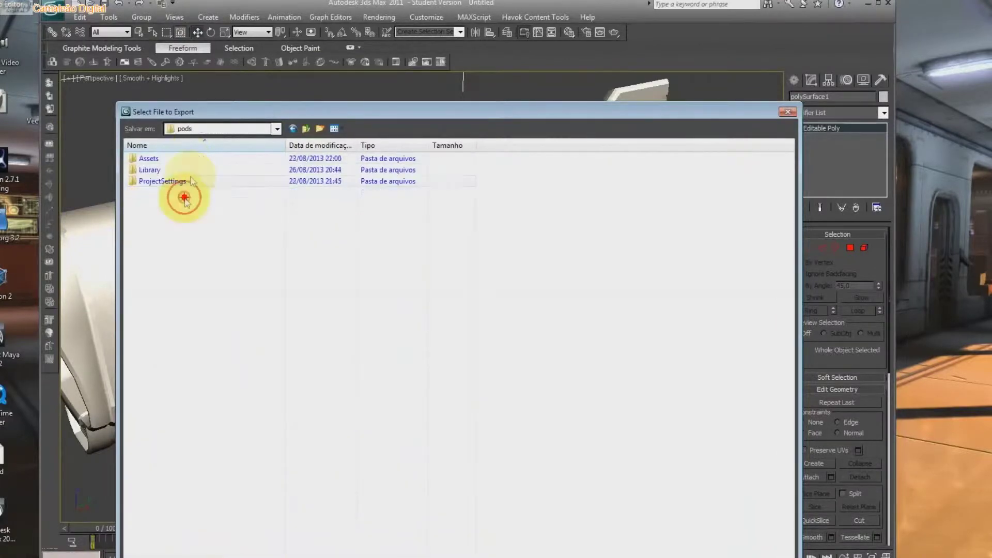
double_click(194, 159)
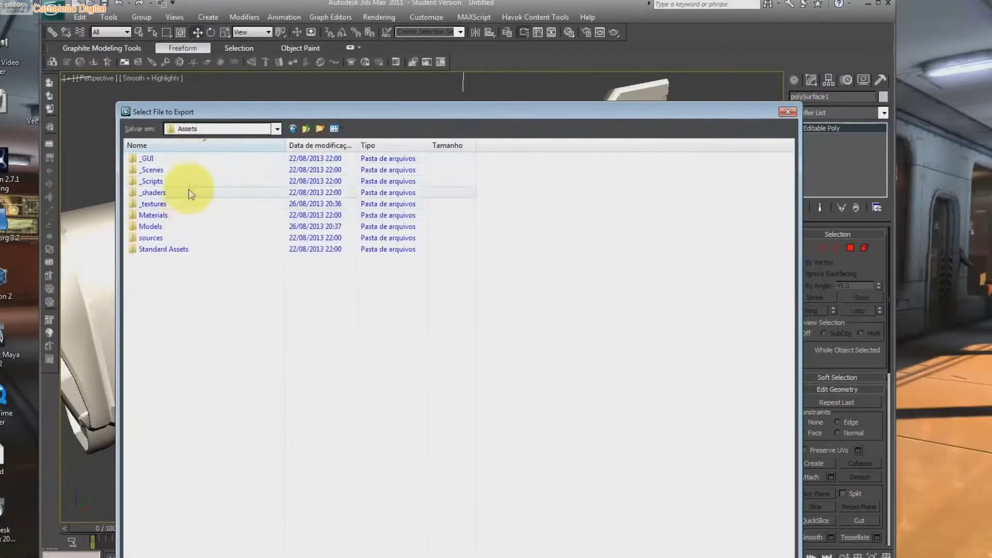
double_click(187, 228)
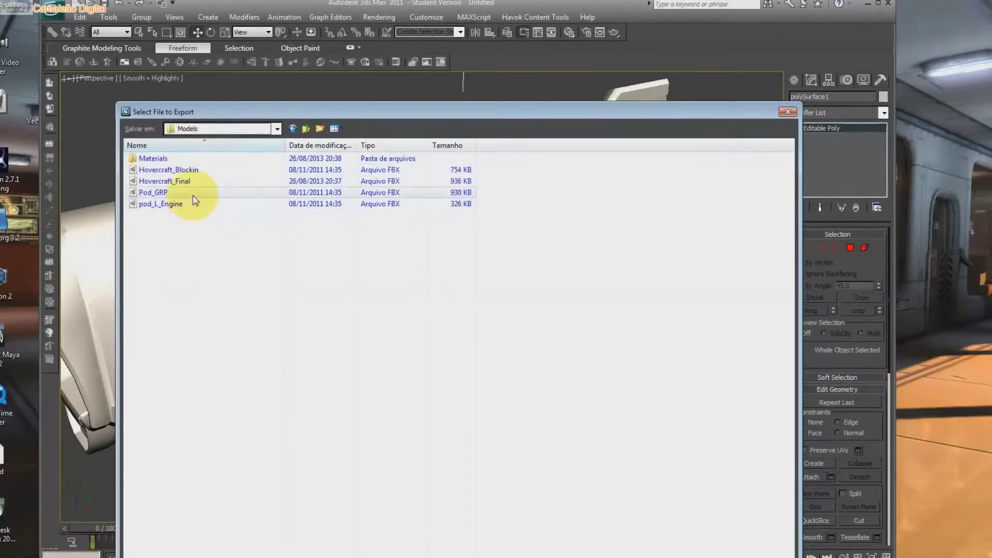
double_click(206, 170)
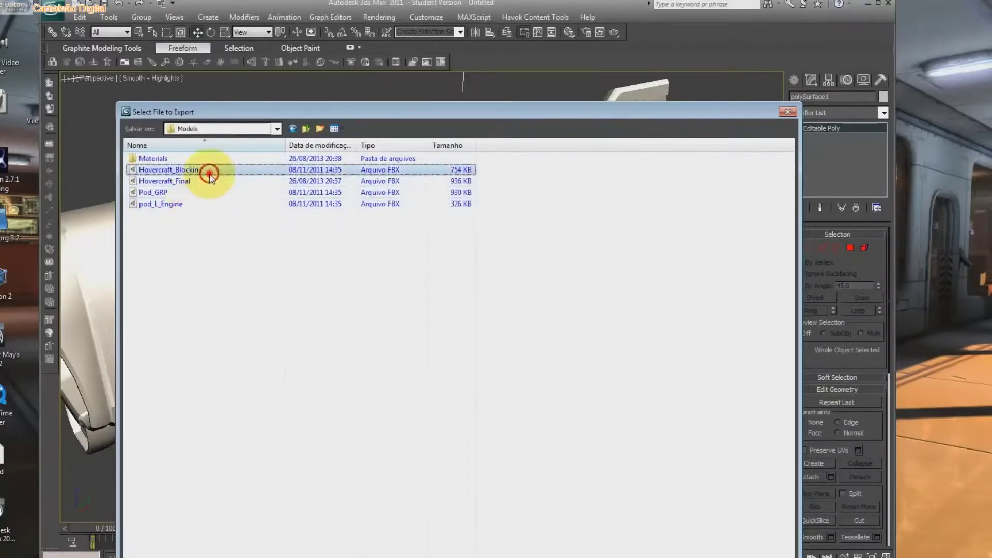
click(474, 340)
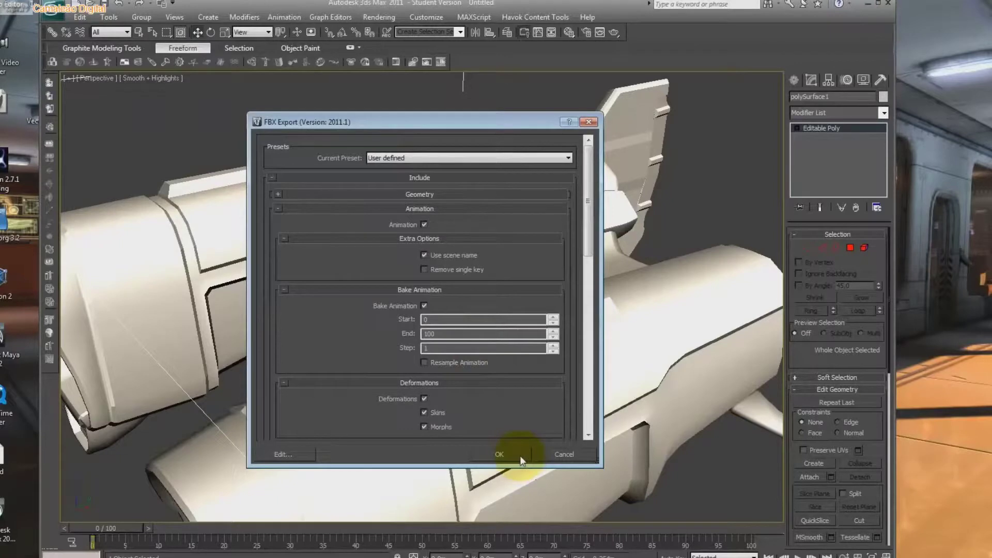
Step: Export the FBX with Bake Animation unchecked, accept the turned-edges warning, and open the Material Editor
click(424, 306)
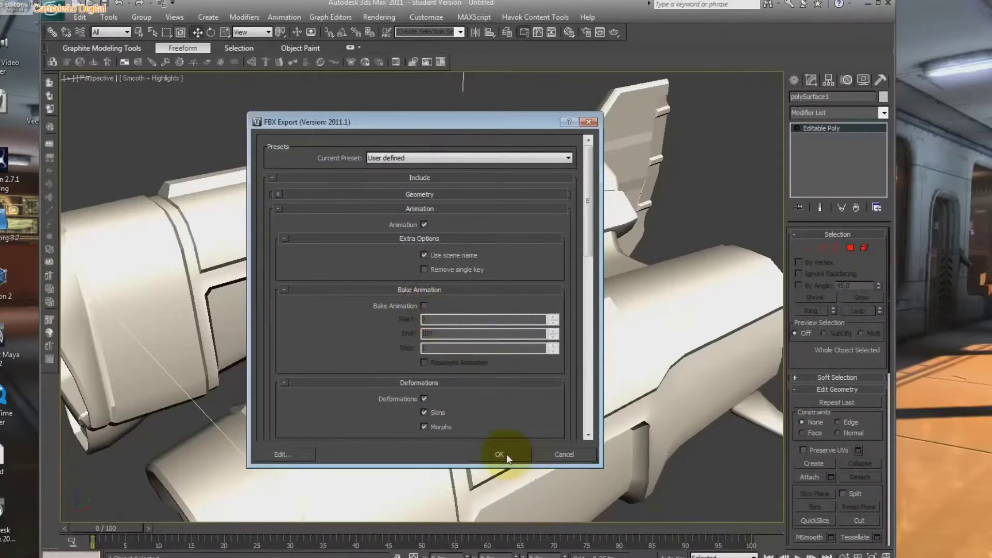
click(506, 454)
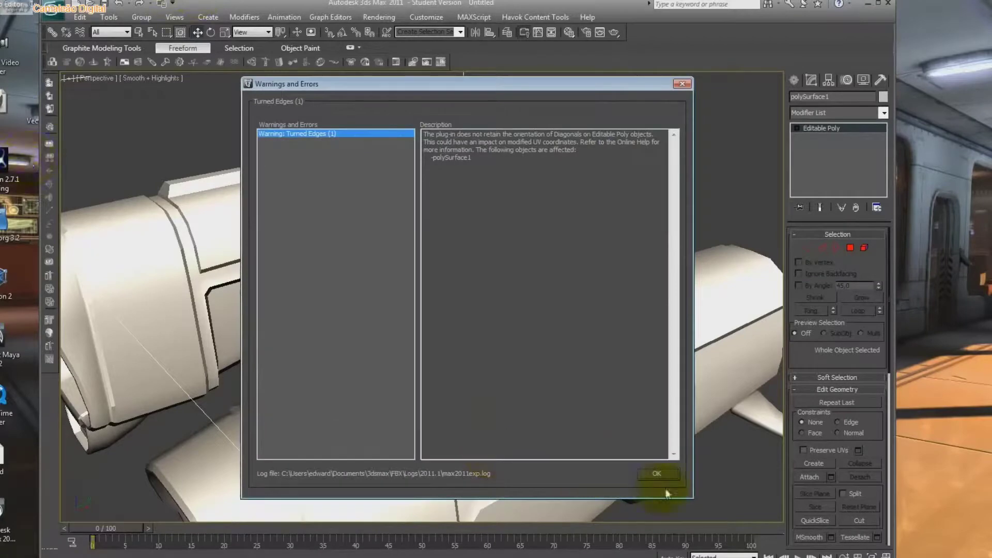
click(656, 473)
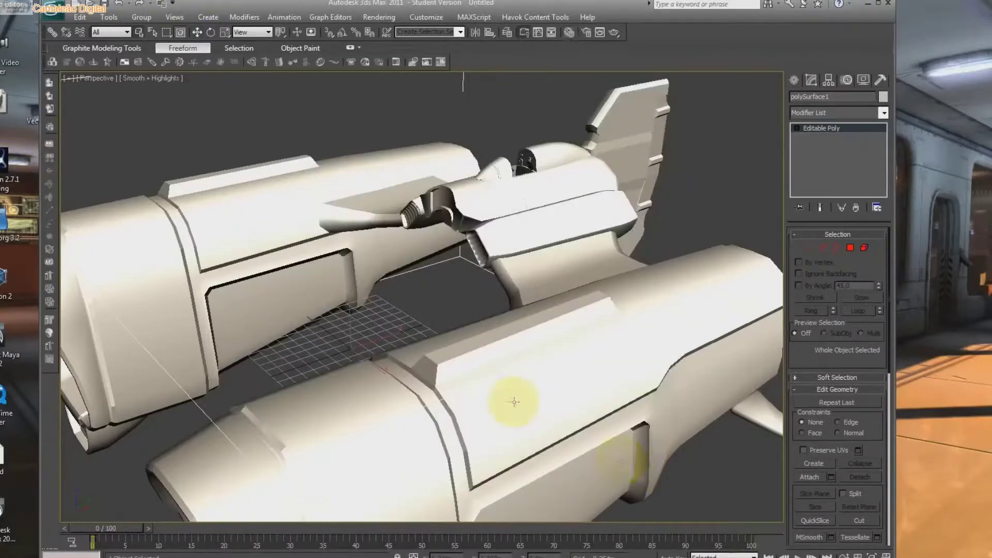
key(m)
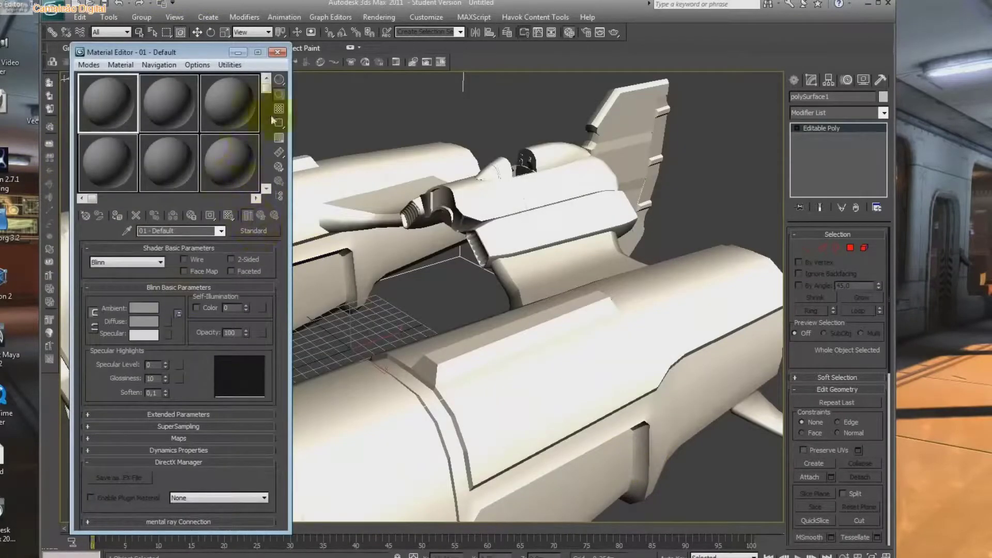
Step: Close the Material Editor, switch to the Explorer Models window, and minimize 3ds Max
click(278, 53)
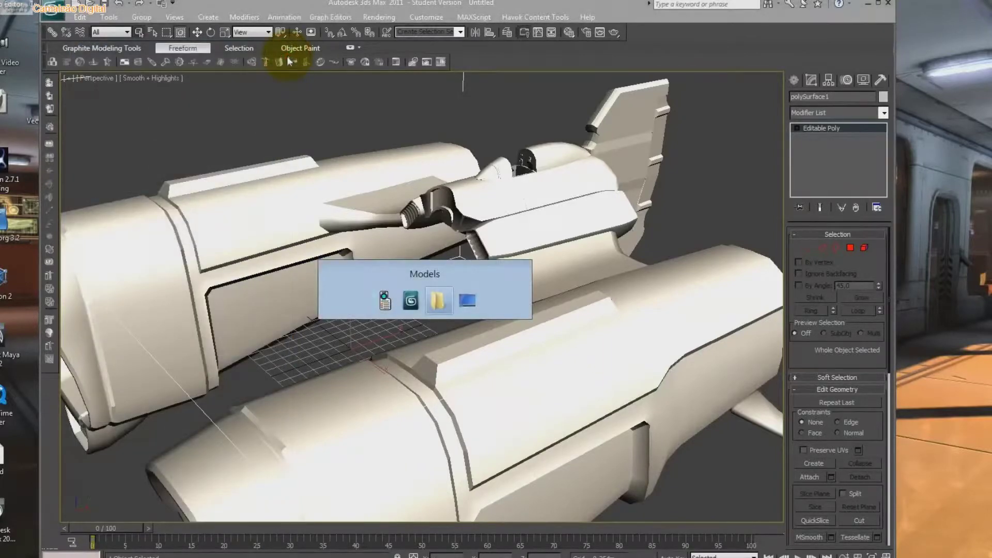
key(alt+Tab)
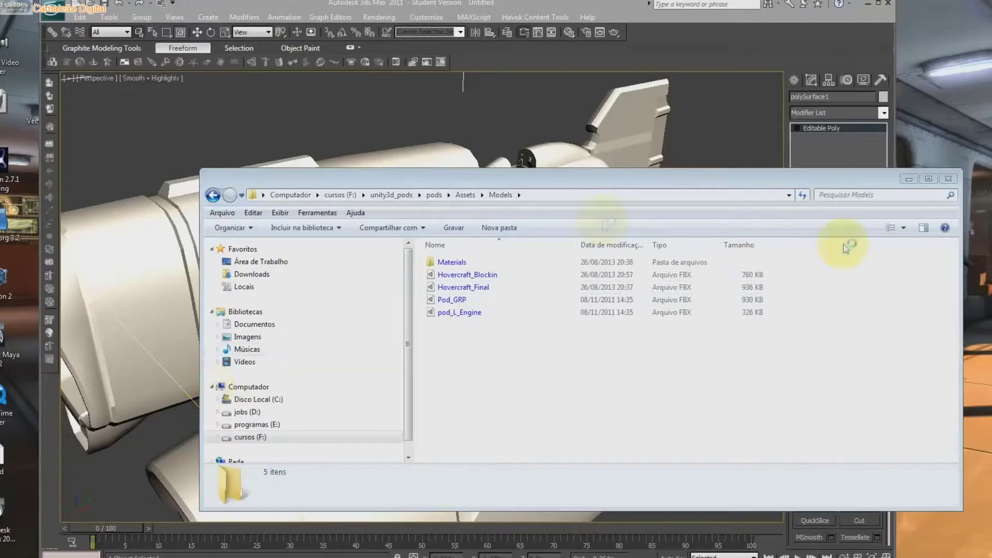
click(867, 4)
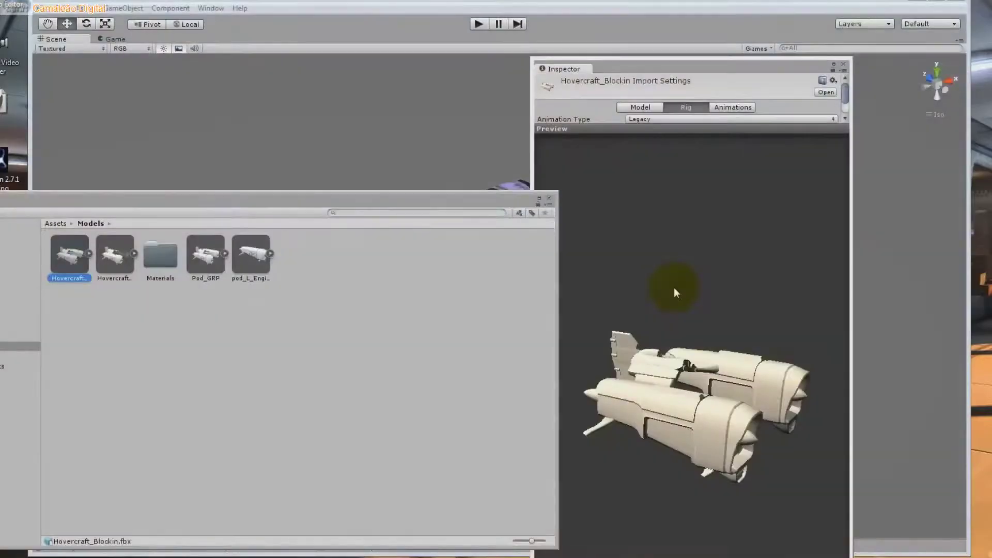
Step: Enlarge the Inspector preview and rotate the Hovercraft_Blockin model from several angles
drag(698, 408, 540, 414)
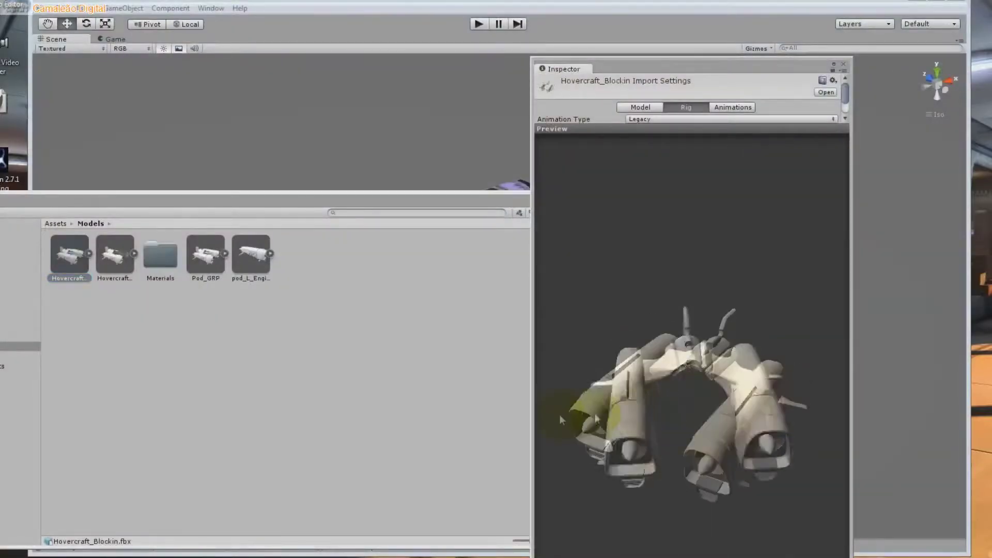
drag(533, 408, 335, 381)
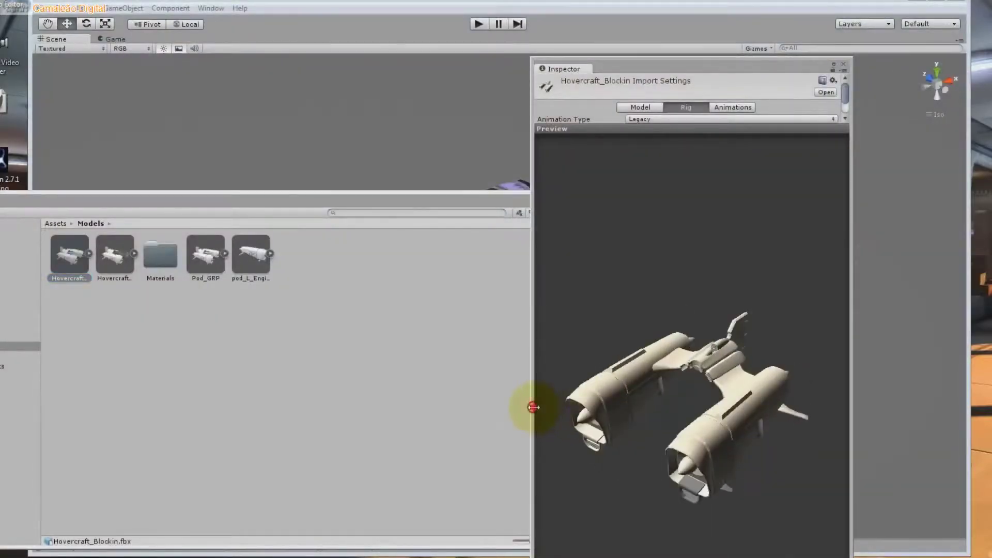
drag(547, 378, 745, 377)
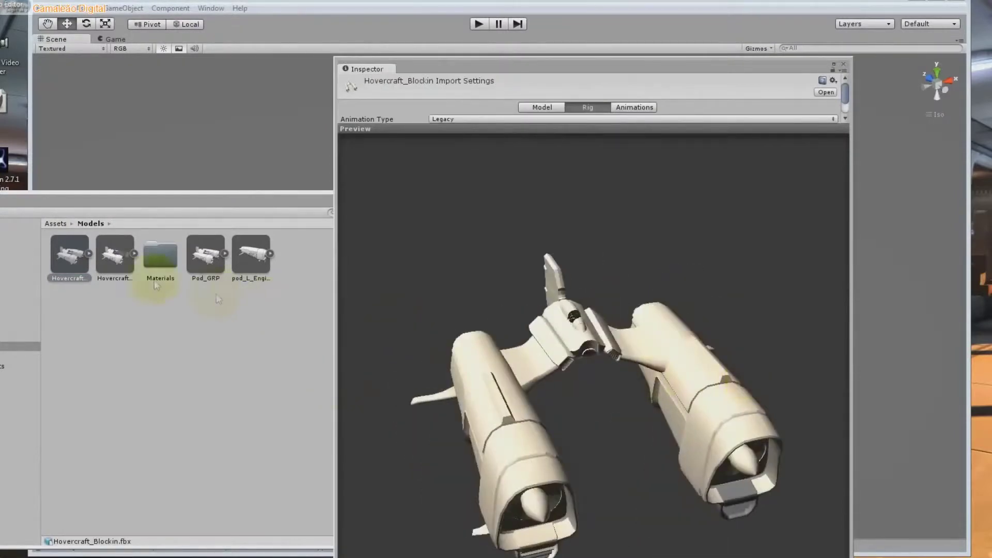
Step: Preview and rotate Hovercraft_Final and Pod_GRP in the Inspector
click(96, 268)
click(111, 270)
mouse_move(667, 335)
mouse_down()
mouse_move(523, 386)
mouse_move(321, 380)
mouse_move(631, 288)
mouse_move(303, 372)
mouse_move(396, 491)
mouse_move(653, 450)
mouse_up()
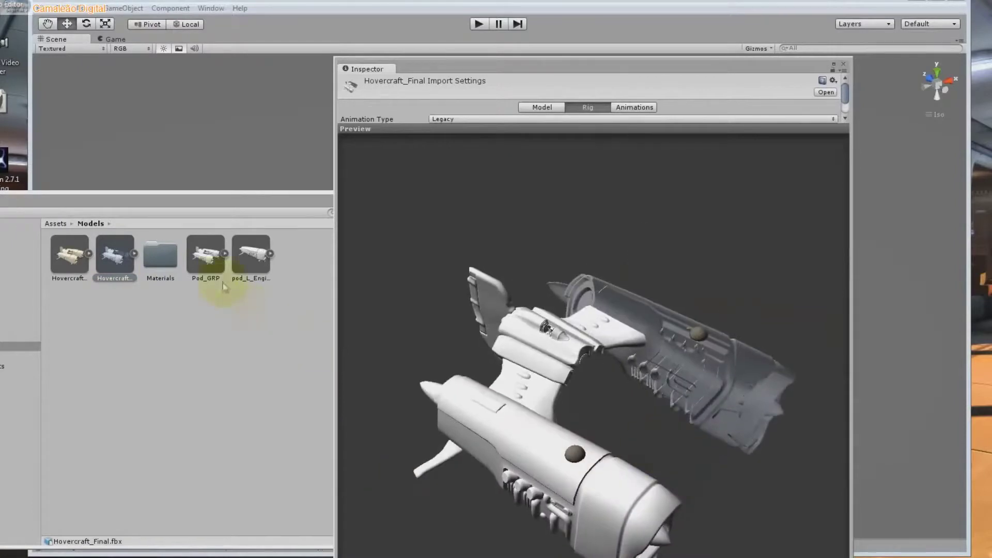
click(207, 256)
mouse_move(608, 332)
mouse_down()
mouse_move(693, 337)
mouse_move(642, 388)
mouse_move(560, 409)
mouse_move(472, 409)
mouse_move(398, 392)
mouse_up()
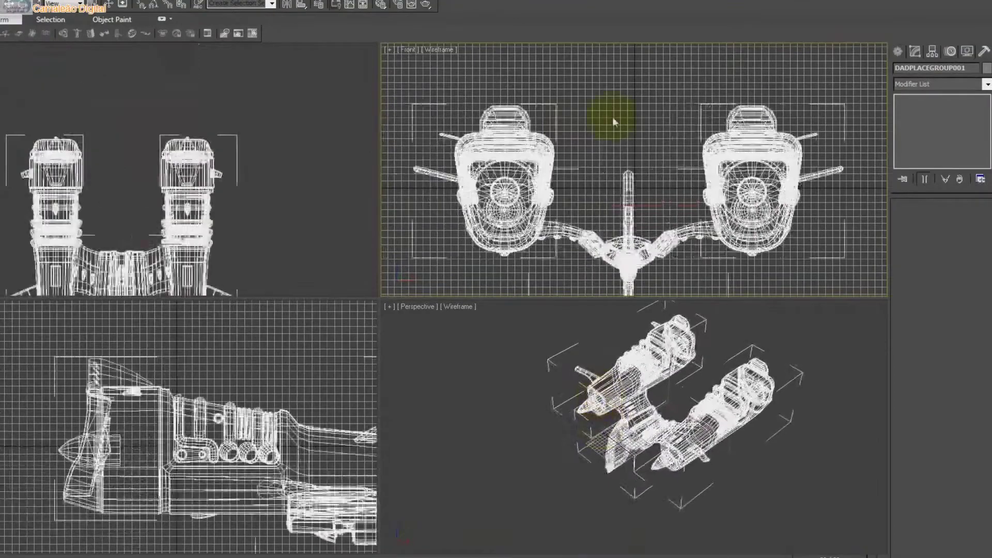
Step: Shift the model right, then Reset to an empty scene without saving and return to Explorer
drag(556, 90, 612, 85)
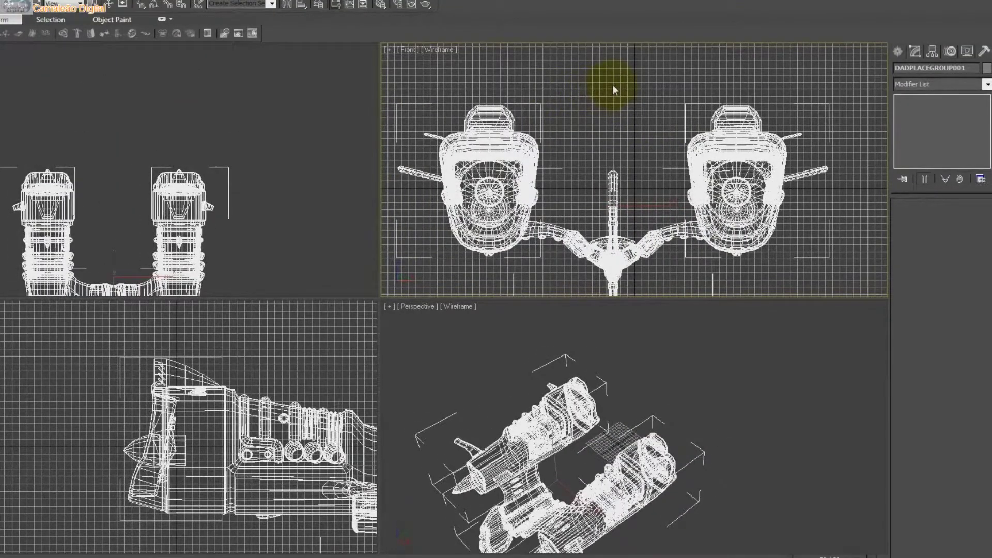
click(628, 221)
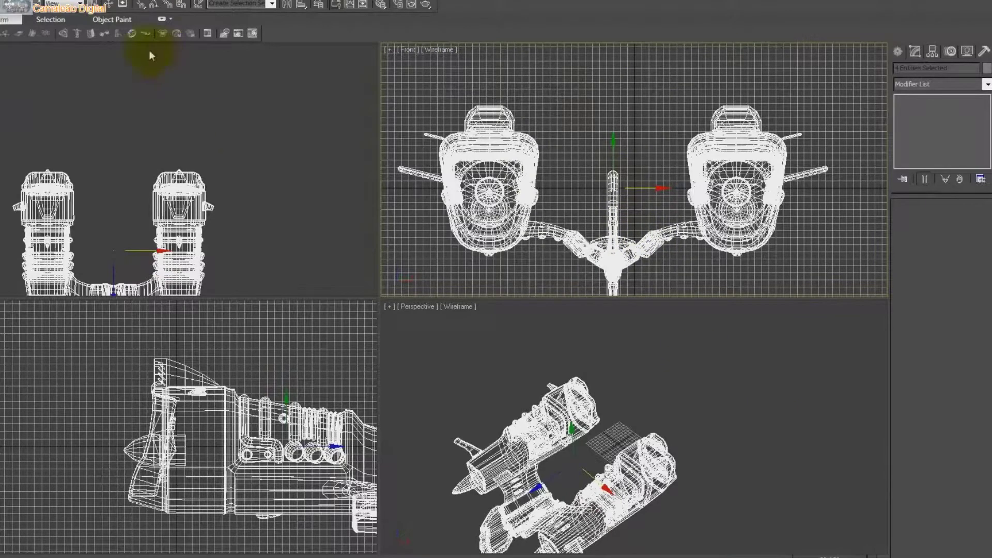
click(16, 6)
click(77, 273)
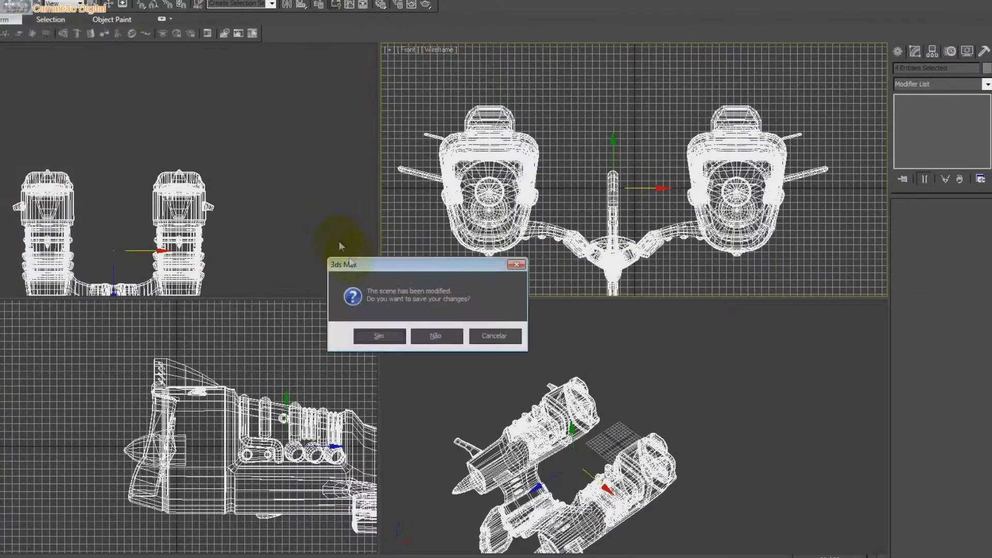
click(423, 334)
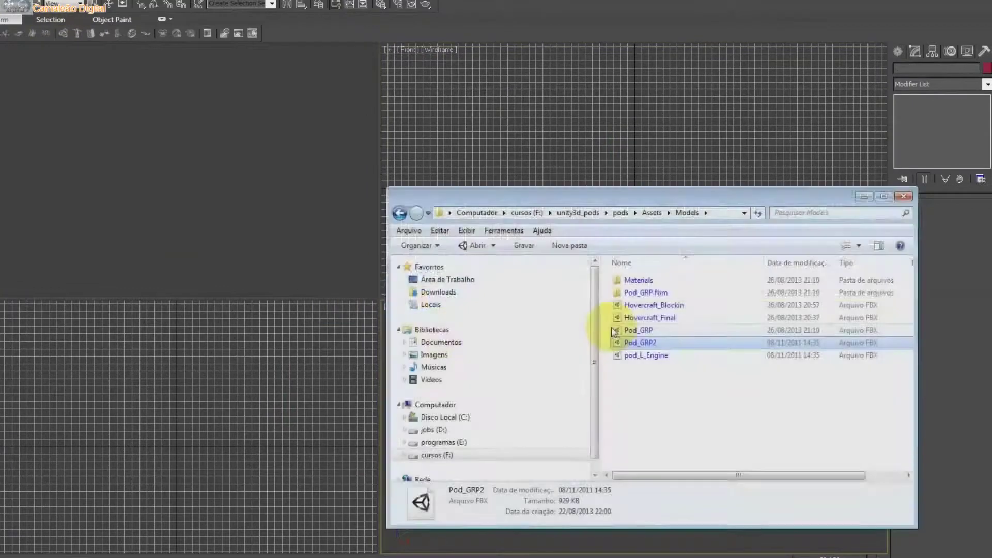
click(845, 354)
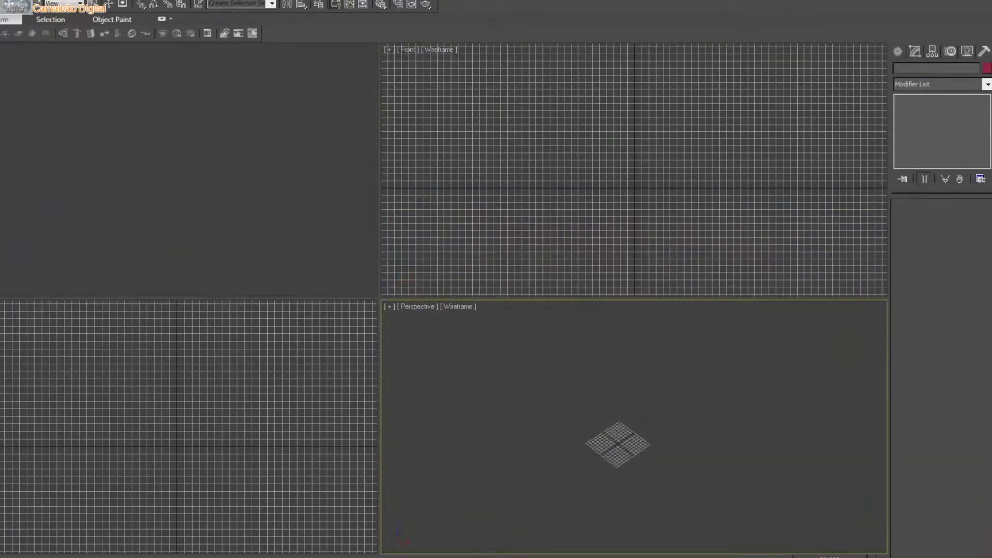
key(alt+Tab)
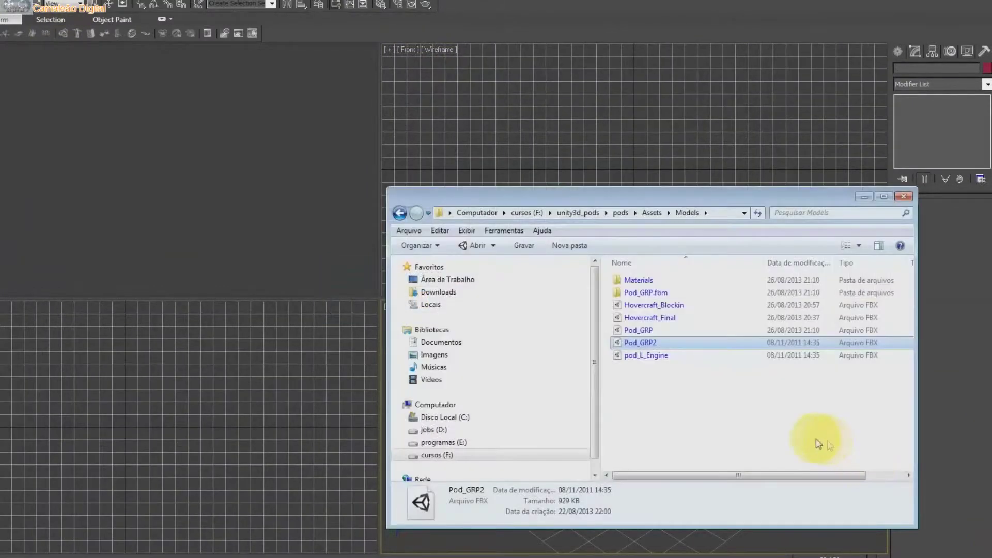
Step: Drop Pod_GRP into the viewport to import it, select all 47 parts, and zoom extents
drag(639, 330, 608, 151)
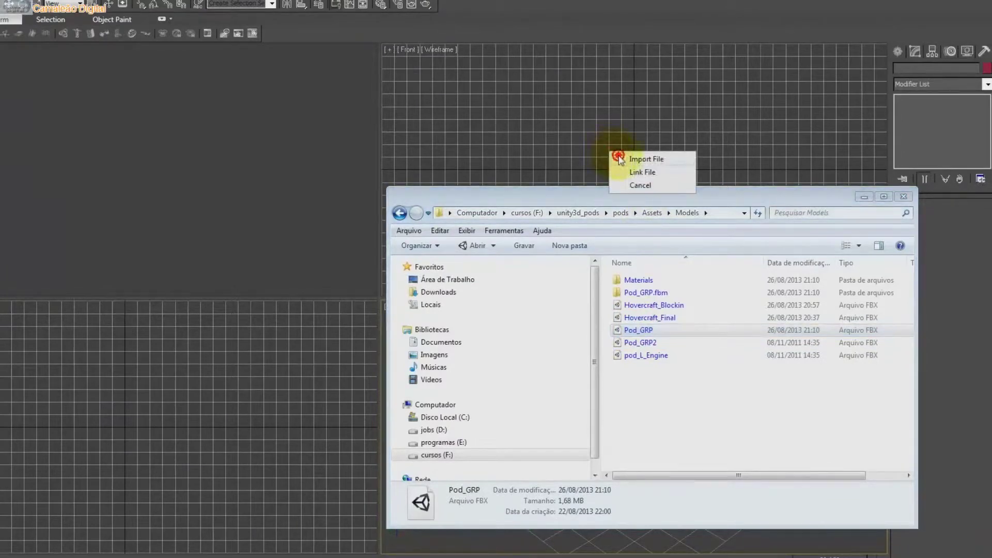
click(620, 159)
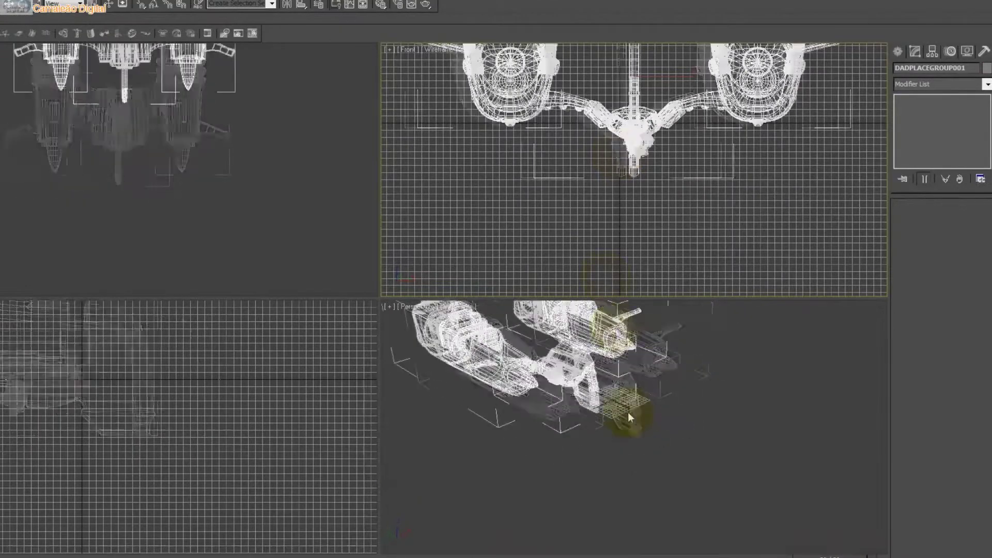
click(640, 407)
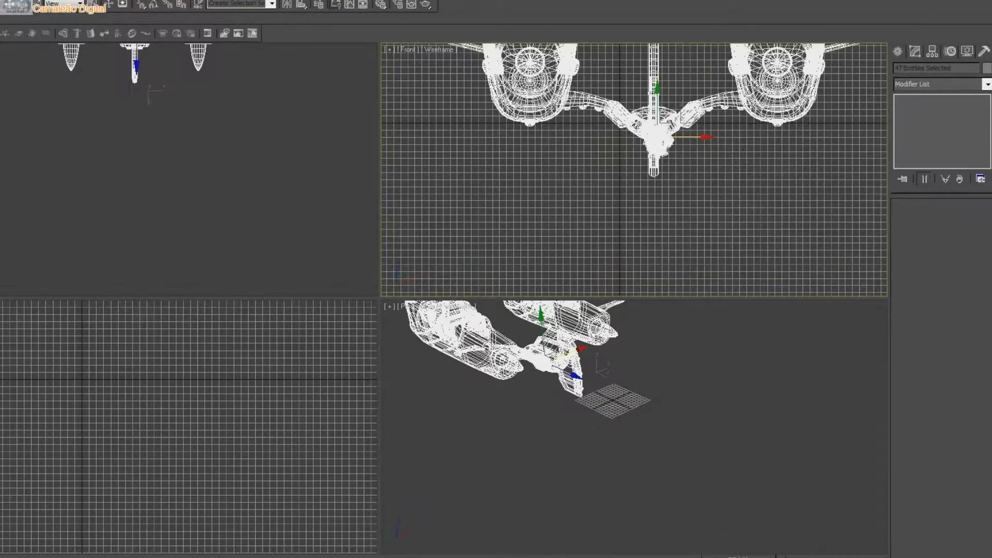
key(z)
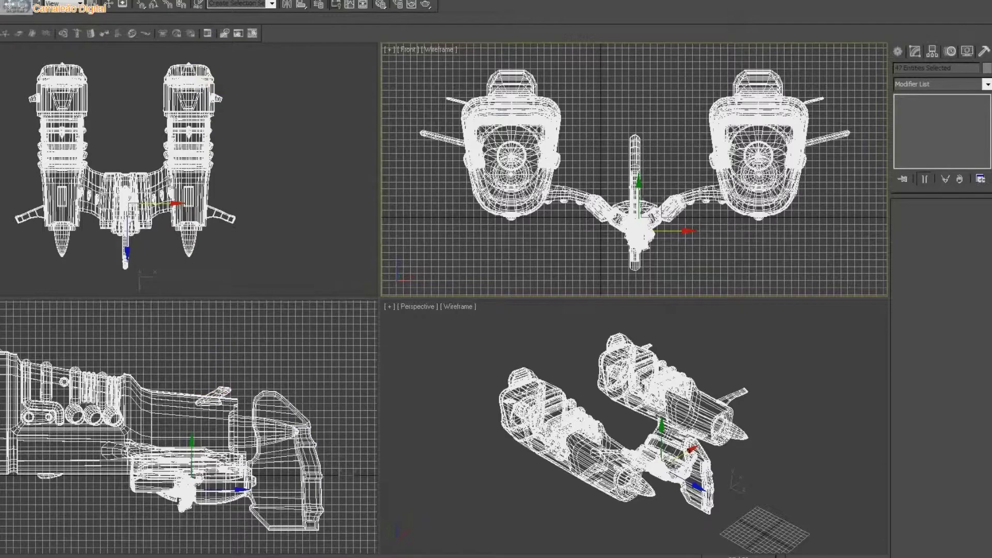
key(alt+Tab)
key(alt+Tab)
key(alt+Tab)
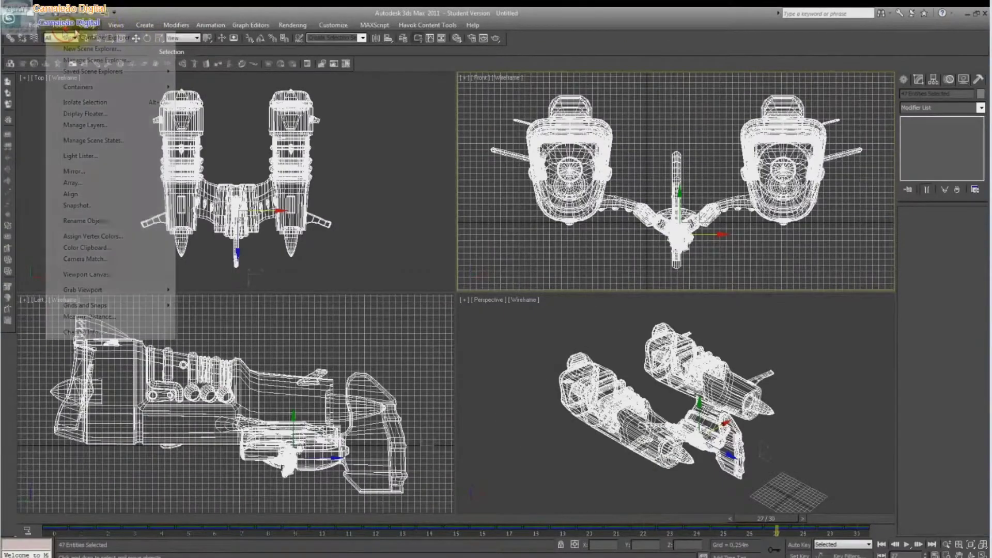
Step: Mirror the pod model along the Y axis
click(54, 25)
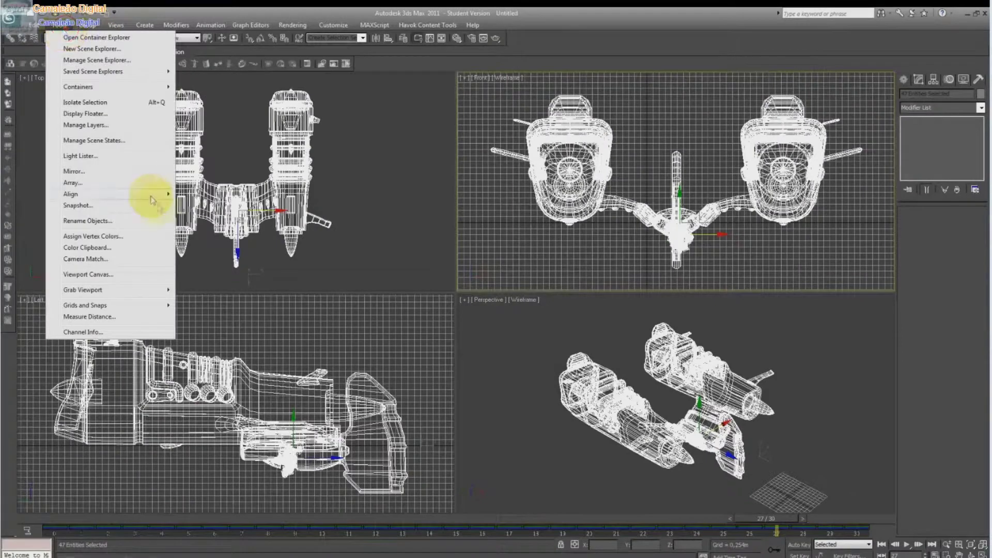
click(129, 172)
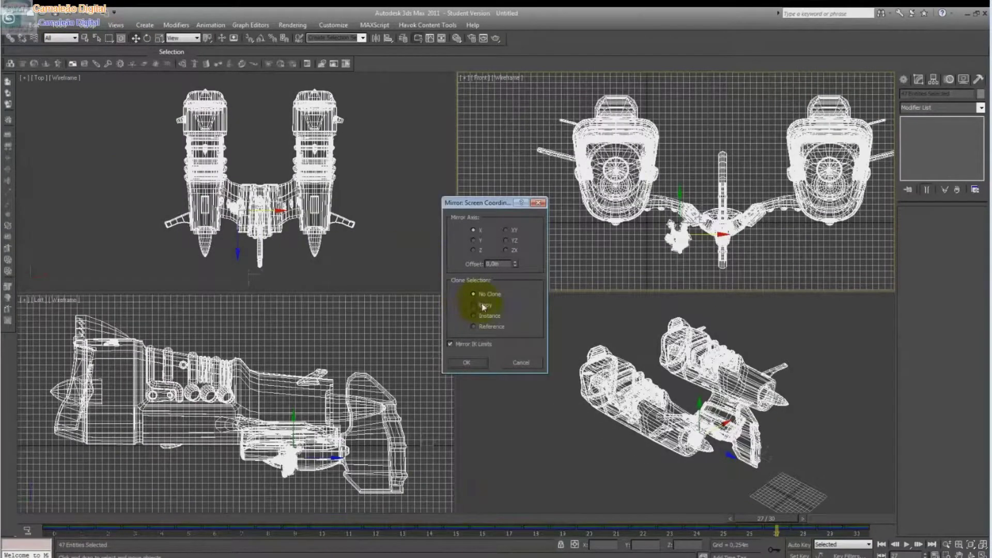
click(474, 241)
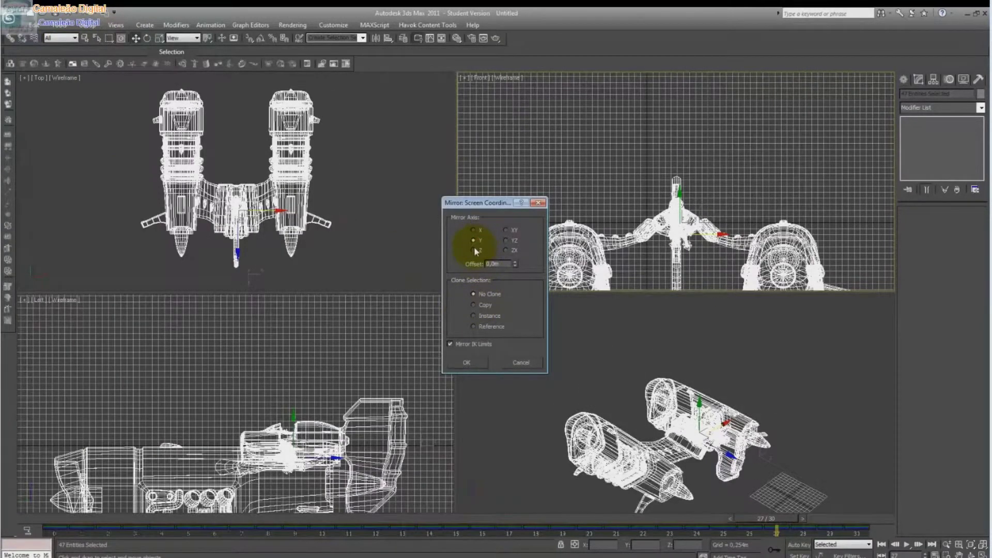
click(472, 361)
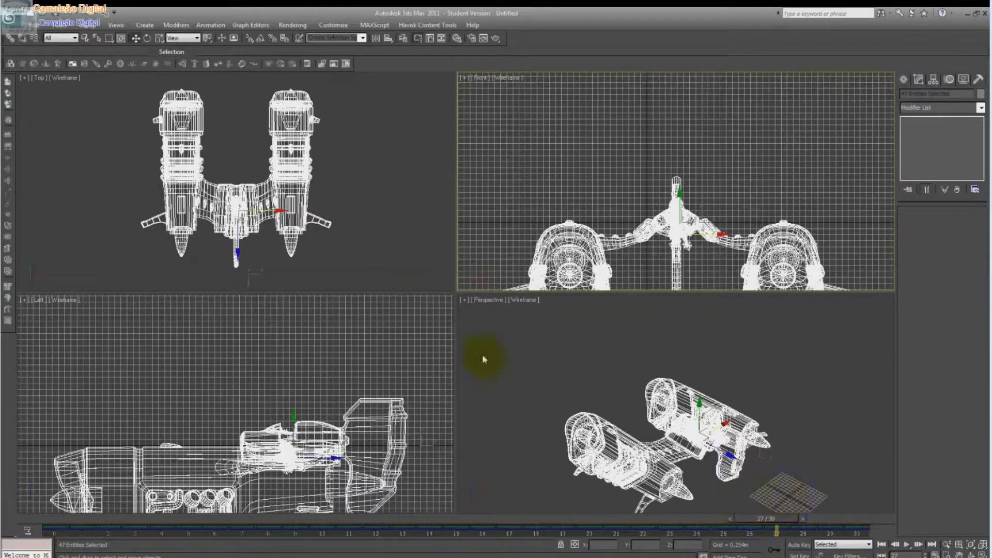
Step: Shift the model along X with Move Transform Type-In and fit it in all views
click(52, 24)
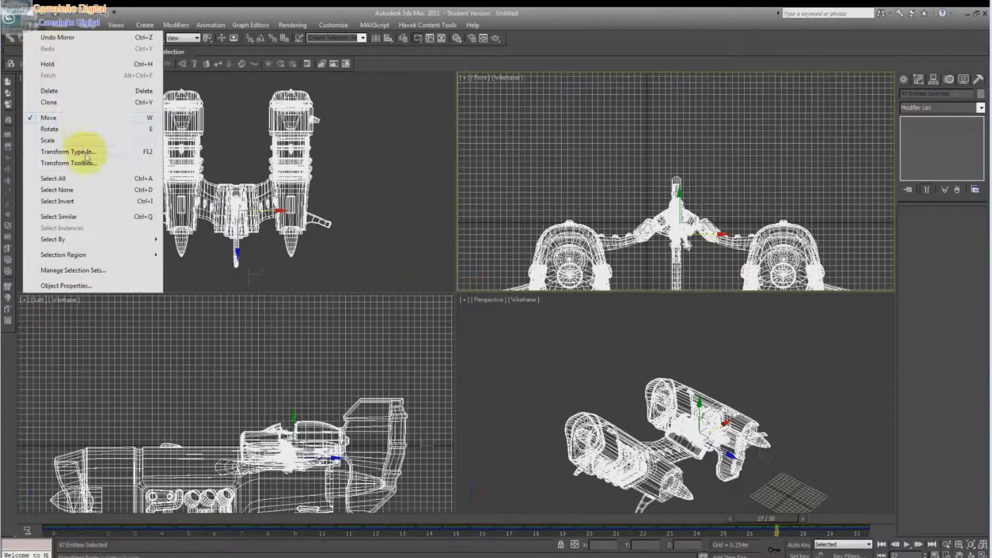
click(86, 149)
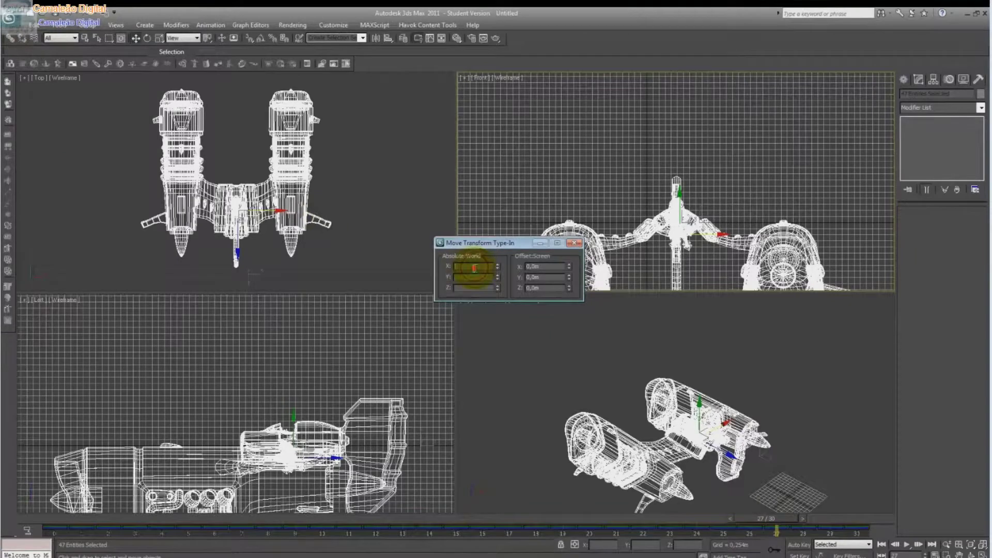
drag(569, 266, 569, 289)
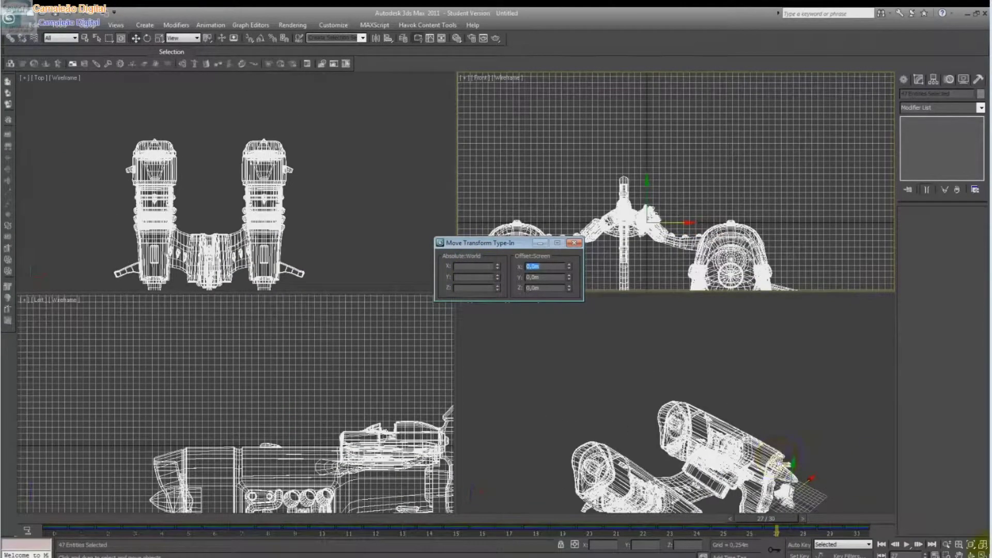
click(983, 546)
click(983, 546)
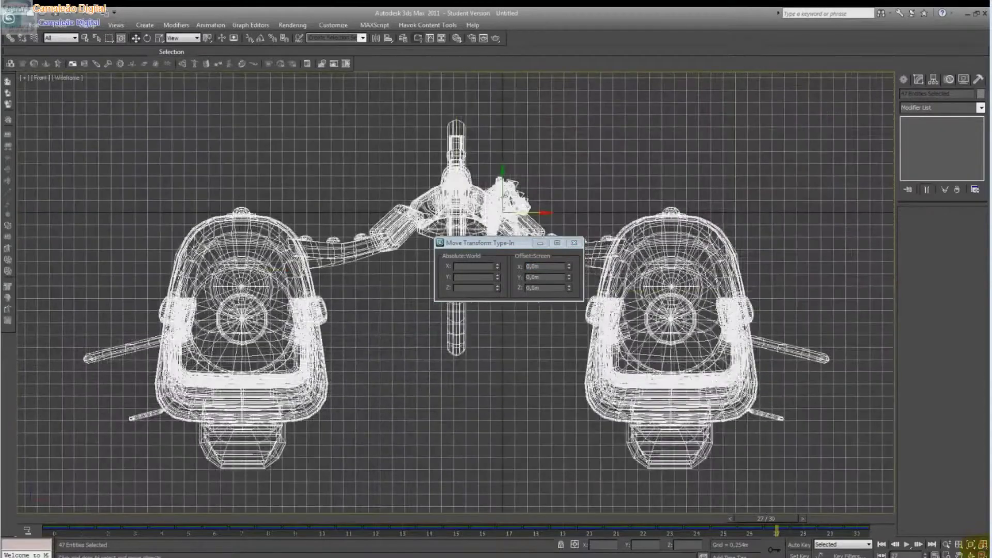
click(982, 554)
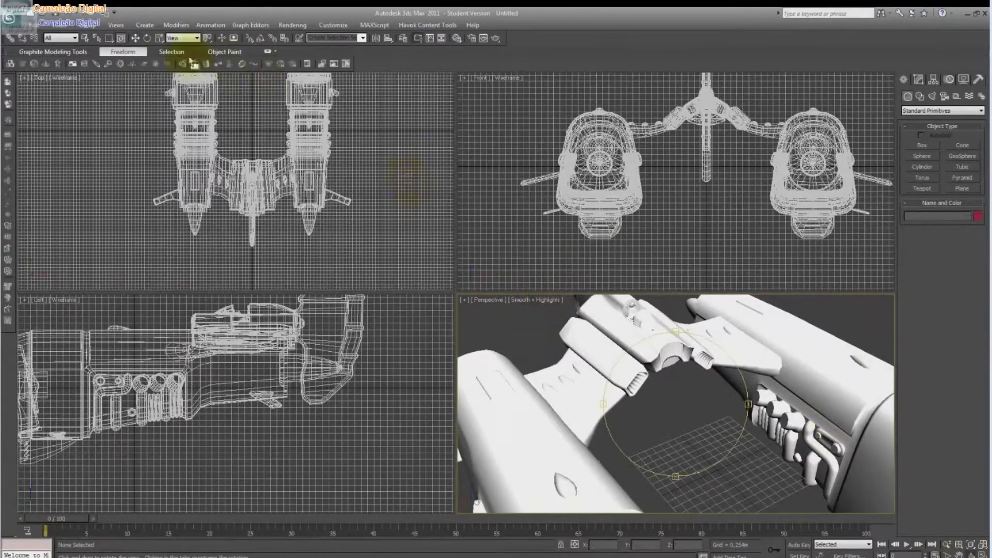
Step: Select R_Engine and put its Editable Poly into Element mode, trying a few elements
click(134, 37)
click(777, 408)
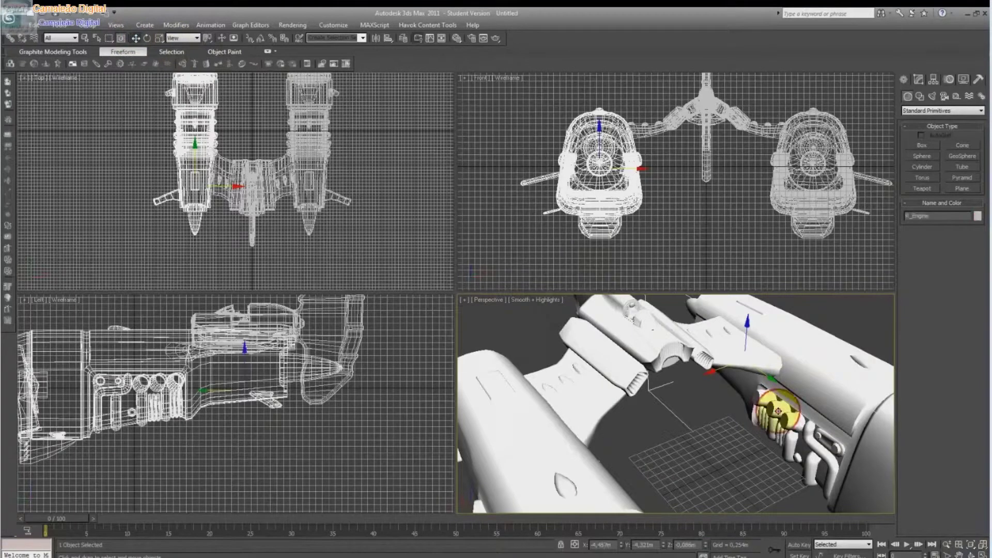
click(919, 80)
click(964, 223)
click(770, 401)
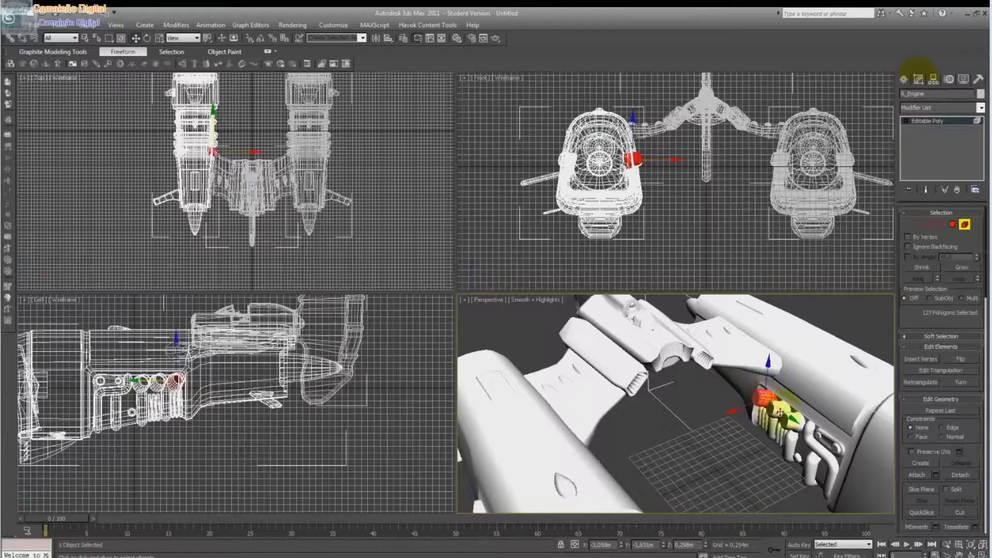
drag(762, 400, 815, 441)
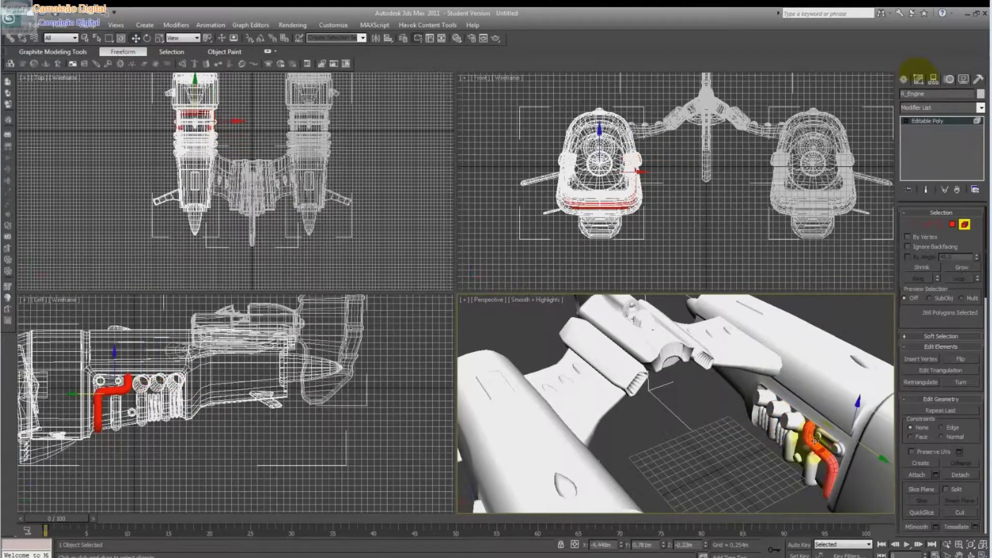
click(790, 450)
Step: Select three ring elements and Shift-drag them along X, cloning to element
scroll(789, 450, up, 3)
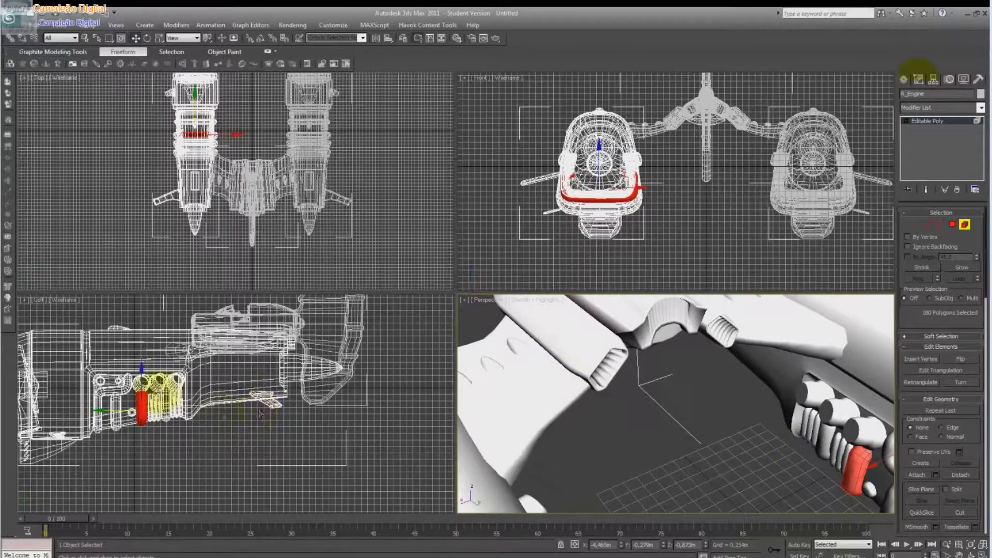
click(156, 394)
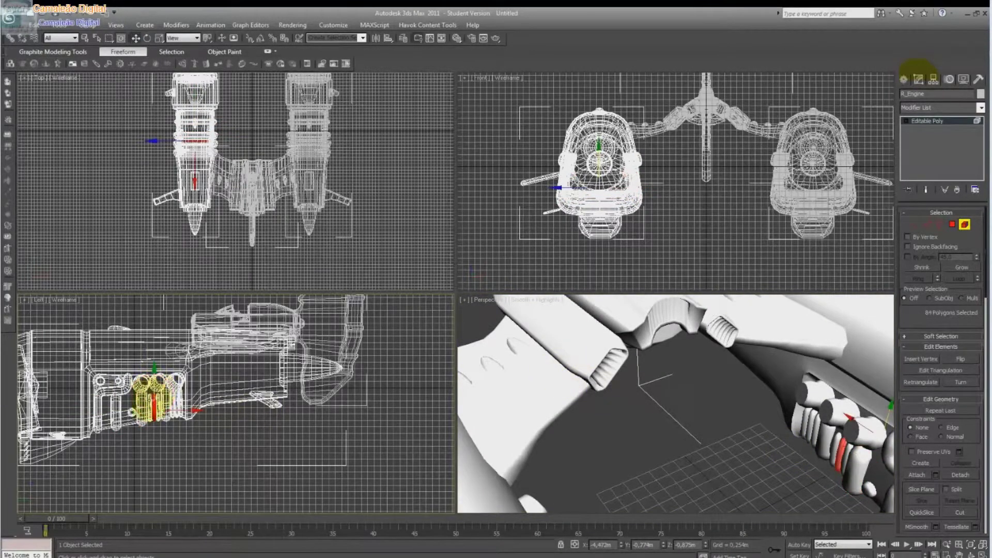
ctrl+click(148, 400)
ctrl+click(163, 397)
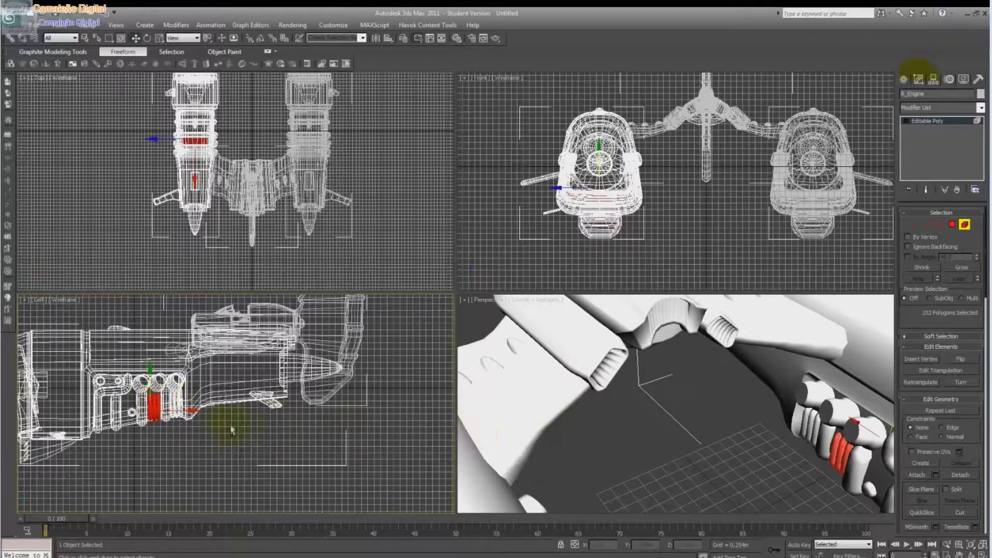
drag(208, 413, 158, 410)
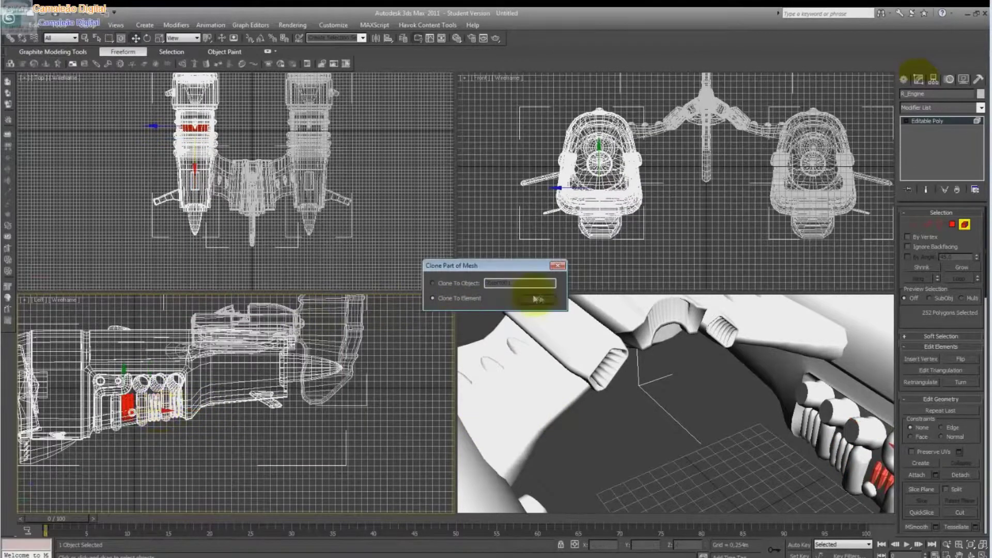
click(540, 295)
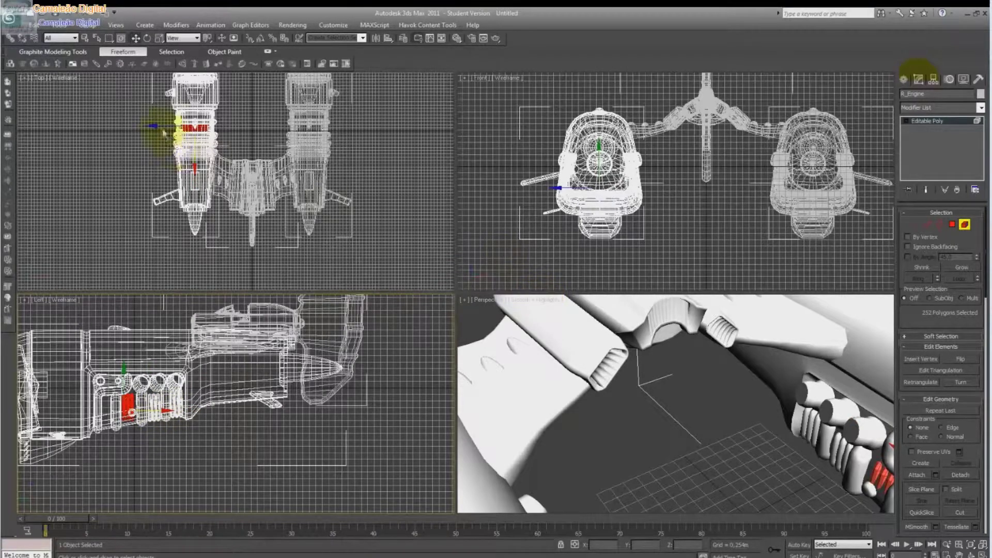
Step: Slide the copied rings further along X in the Top view, then pan and orbit to check
right_click(157, 127)
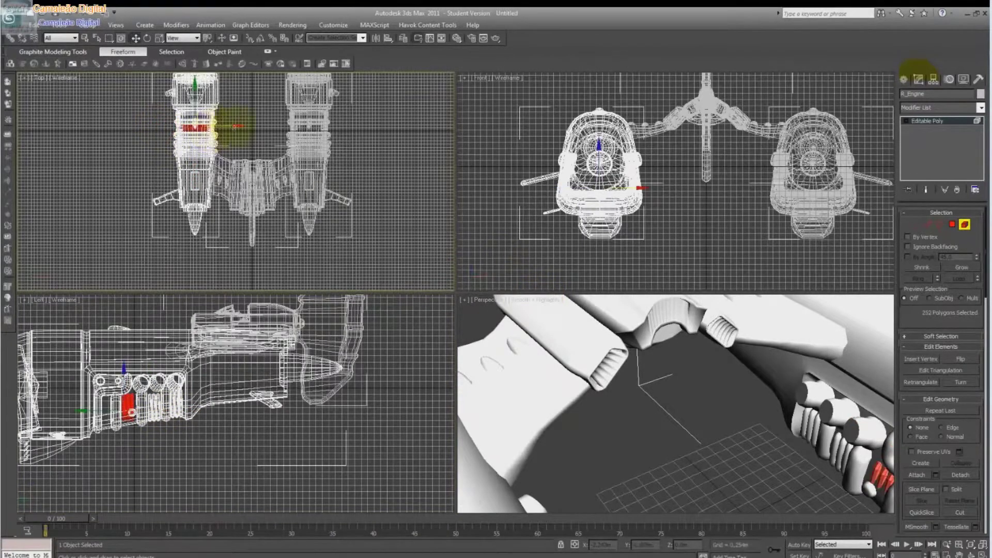
drag(230, 125, 238, 126)
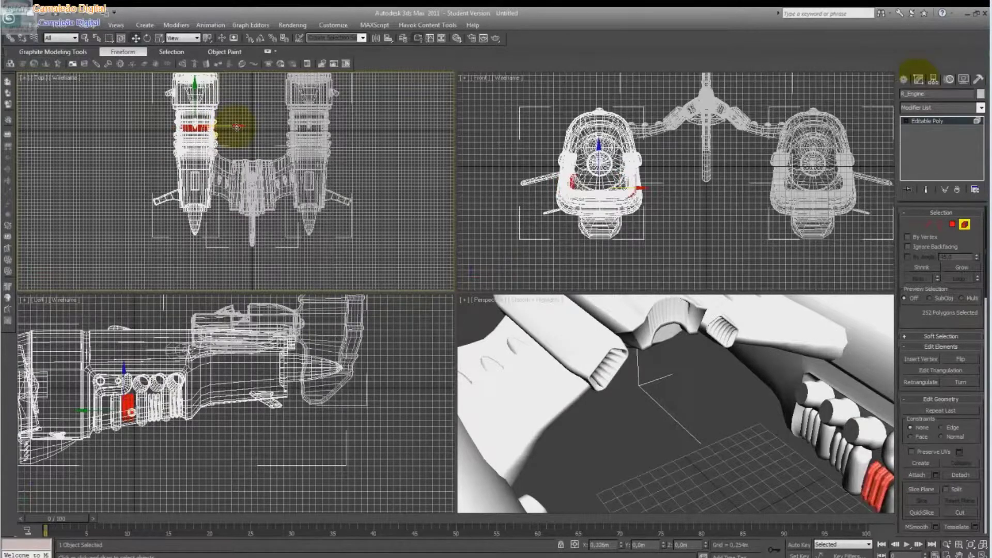
drag(237, 127, 239, 126)
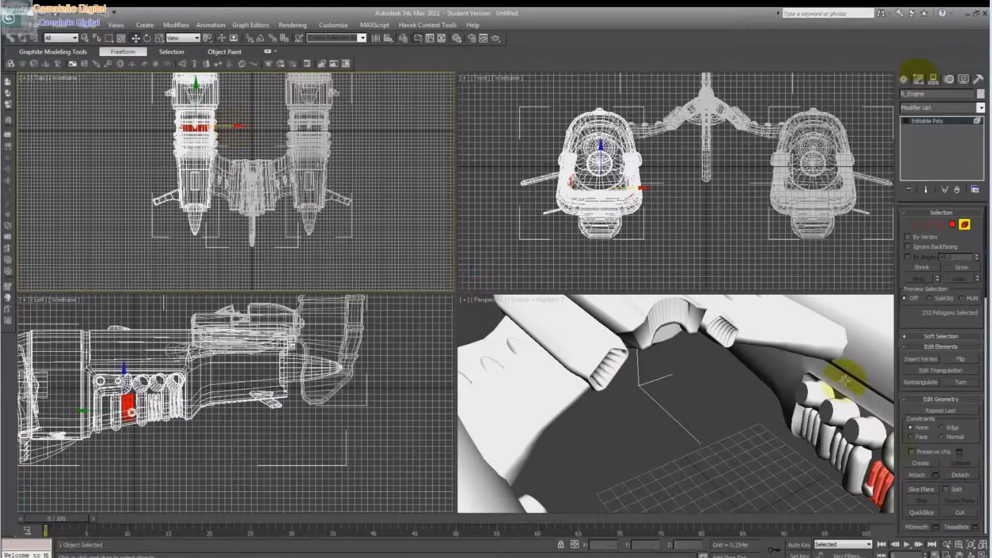
click(959, 554)
drag(878, 464, 714, 430)
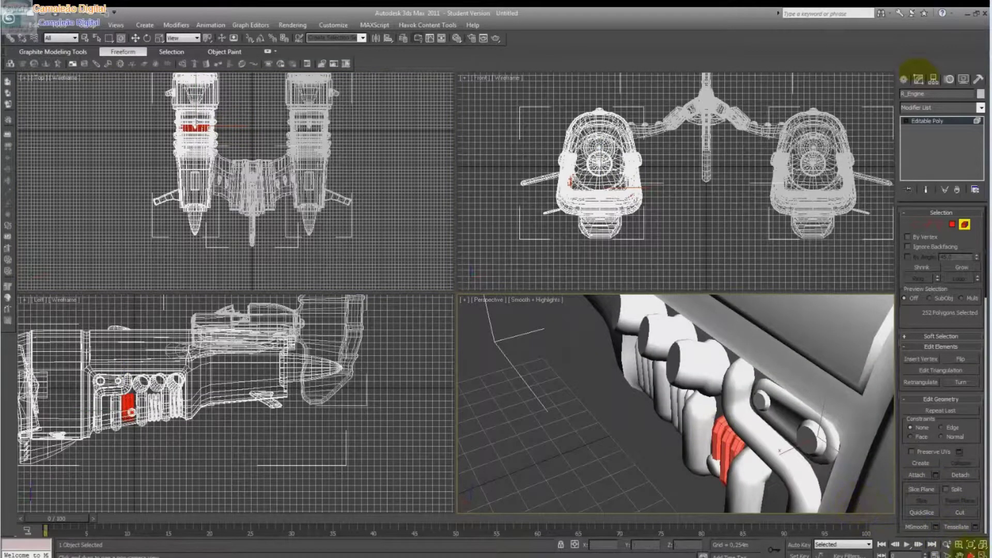
click(970, 554)
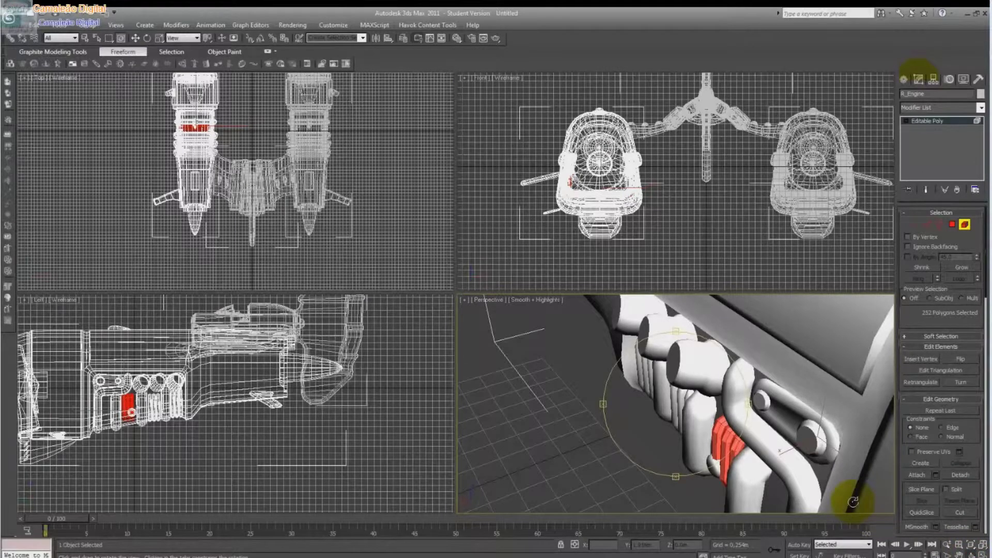
drag(853, 502, 924, 516)
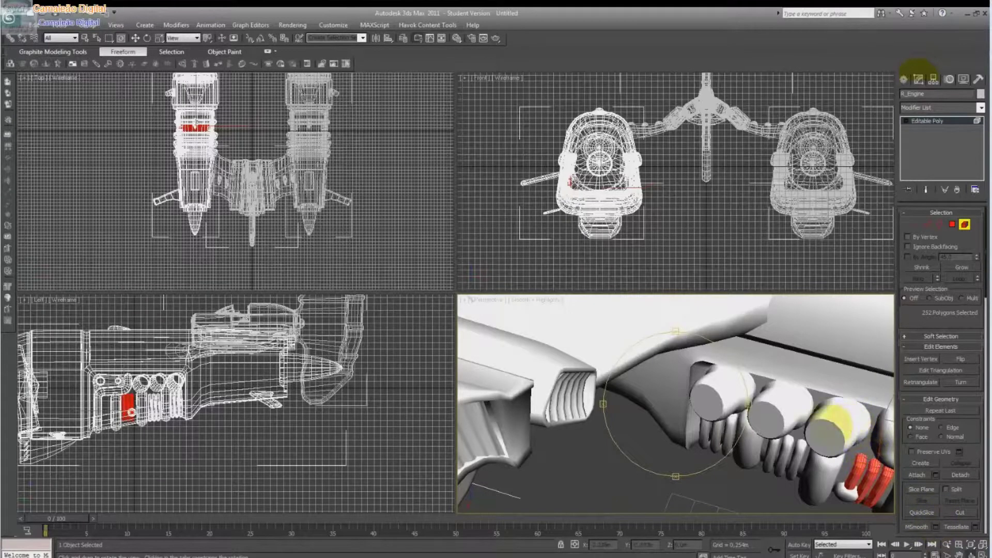
Step: Add more engine elements, then pick a cylinder element with Select and Move
ctrl+click(843, 459)
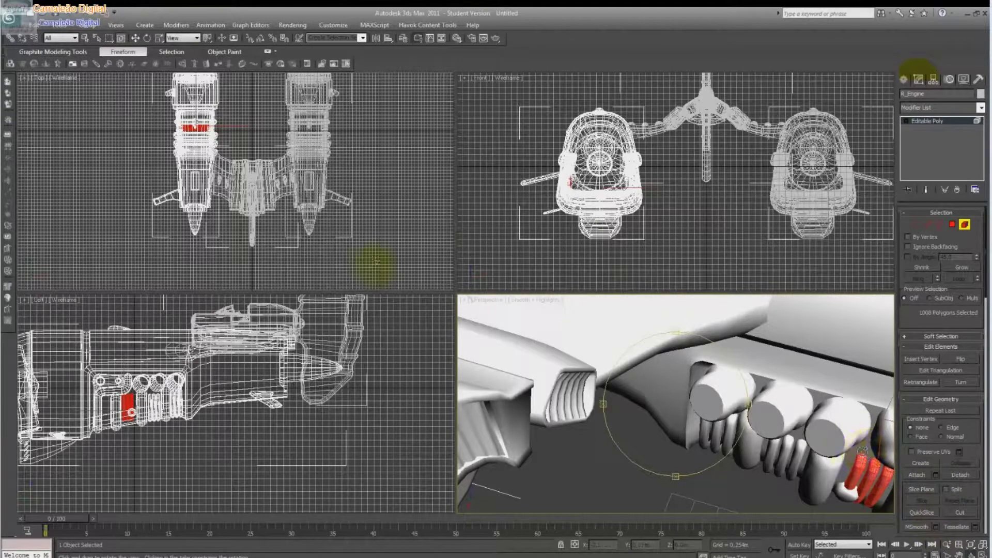
click(135, 37)
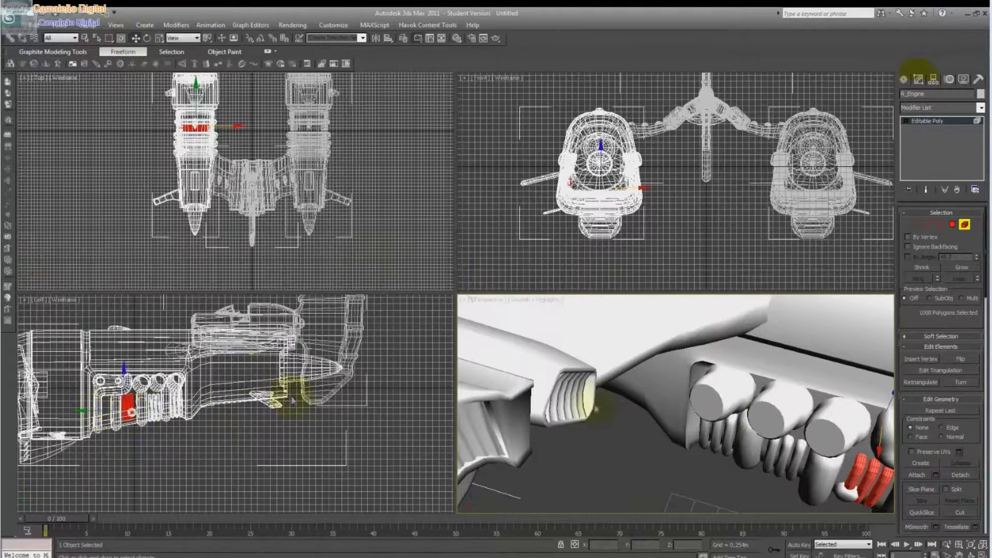
click(731, 397)
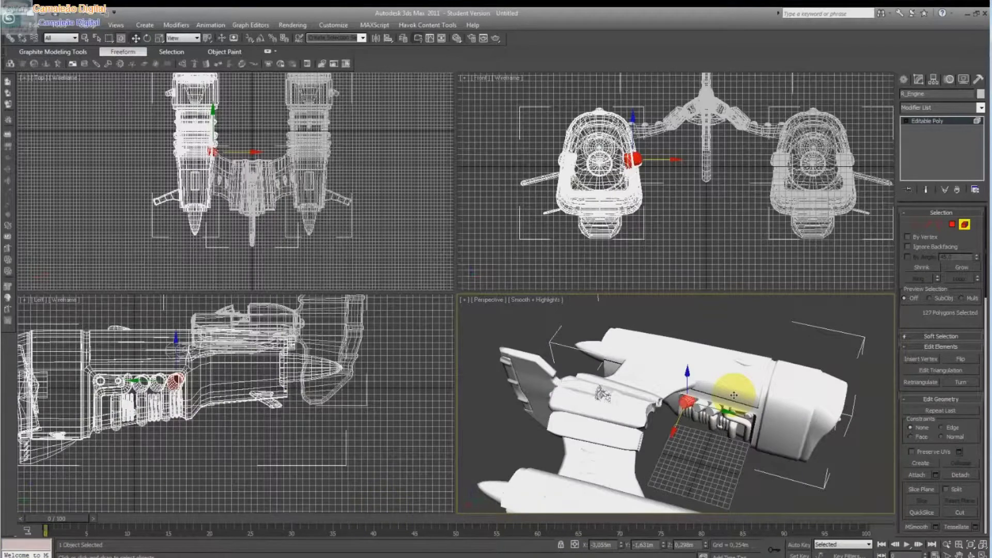
Step: Select the first cylinder element of R_Engine and zoom the Perspective view out
click(866, 456)
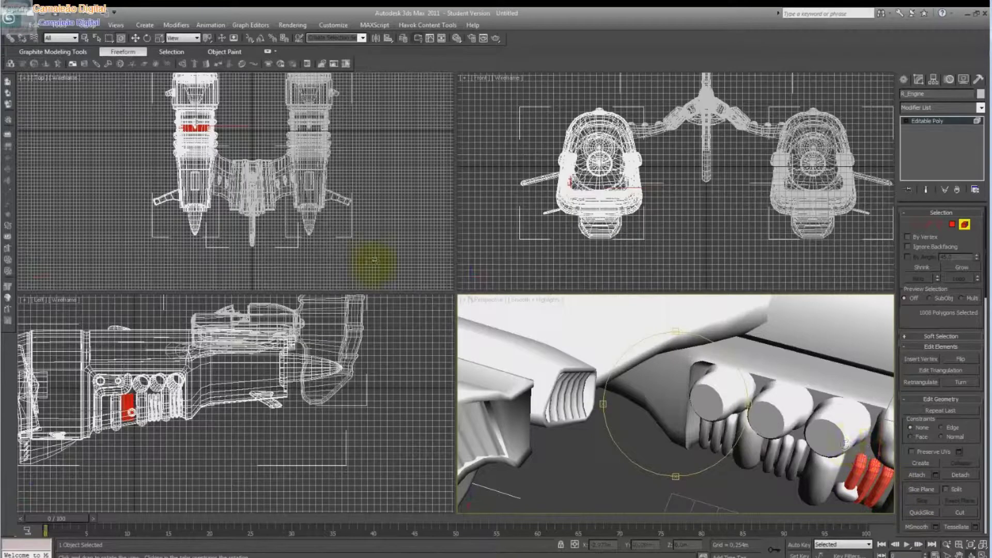
click(135, 37)
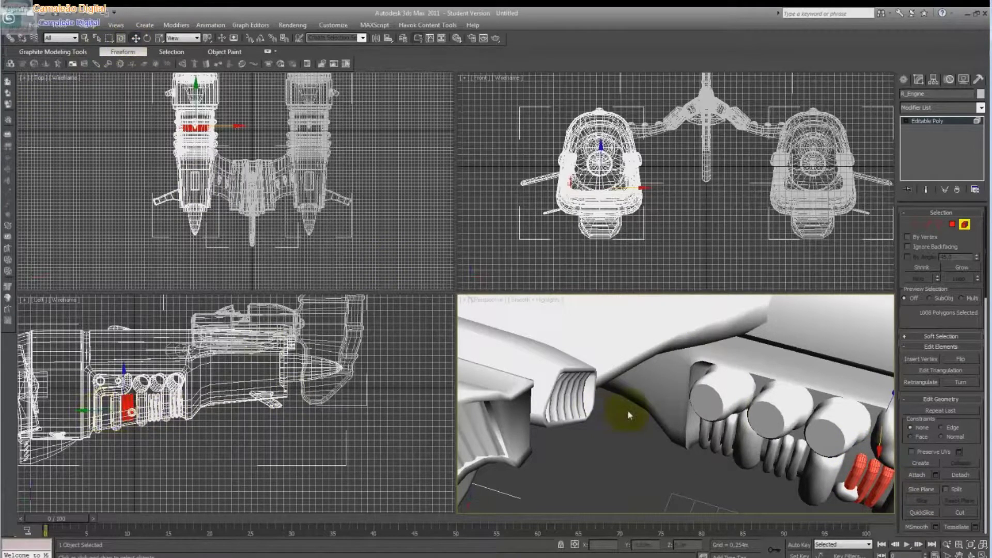
click(733, 394)
scroll(734, 394, down, 5)
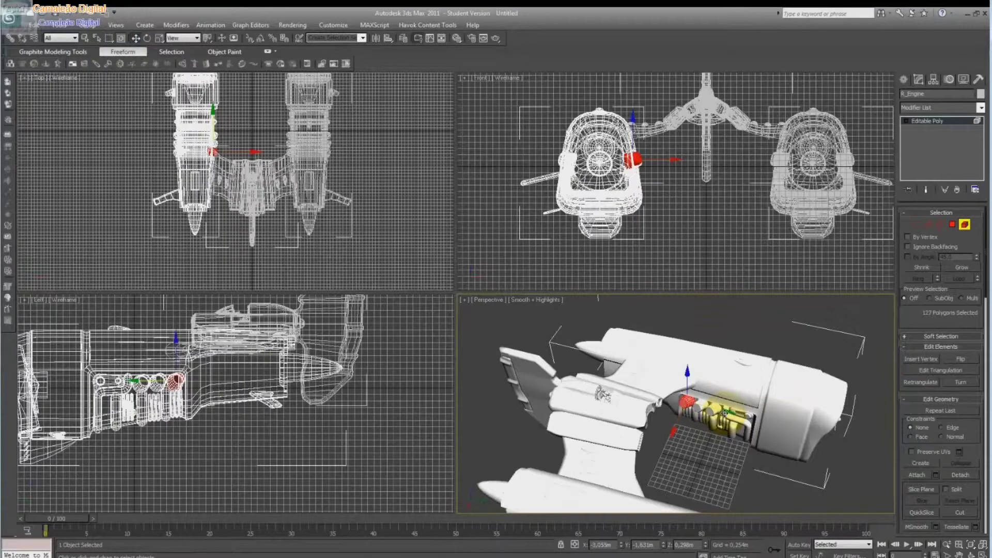
Step: Clone the cylinder as a new element and slide the copy left in the Left view
ctrl+click(726, 415)
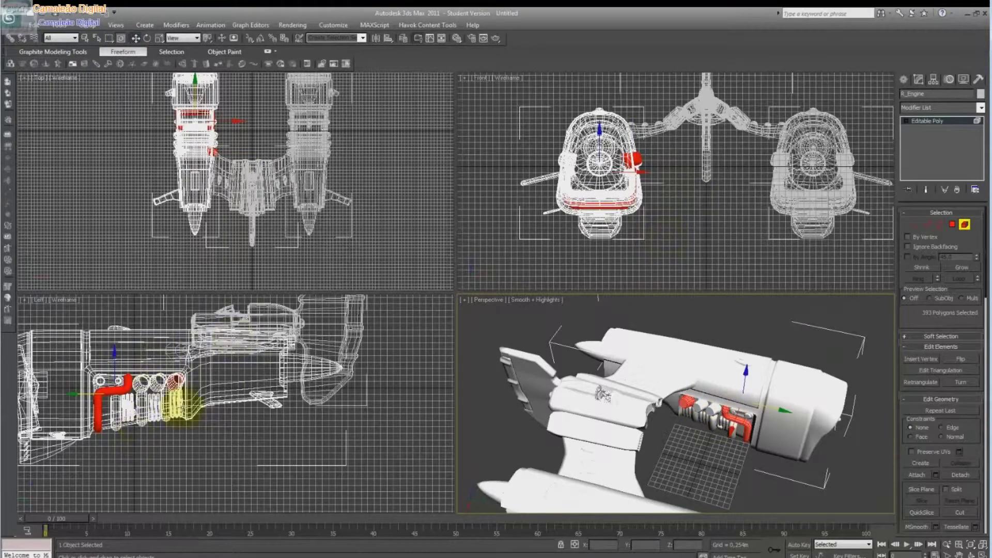
drag(115, 394, 175, 380)
click(155, 382)
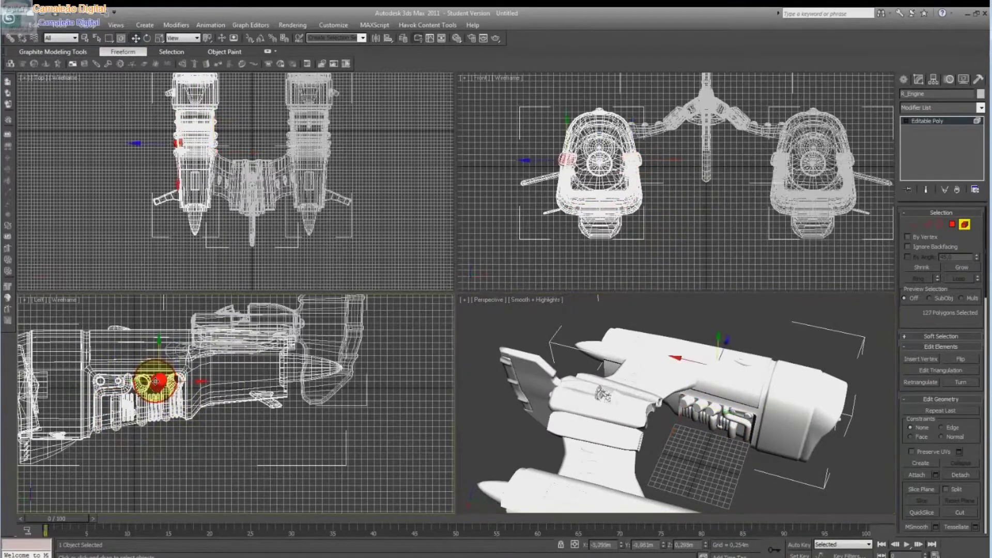
drag(213, 381, 148, 379)
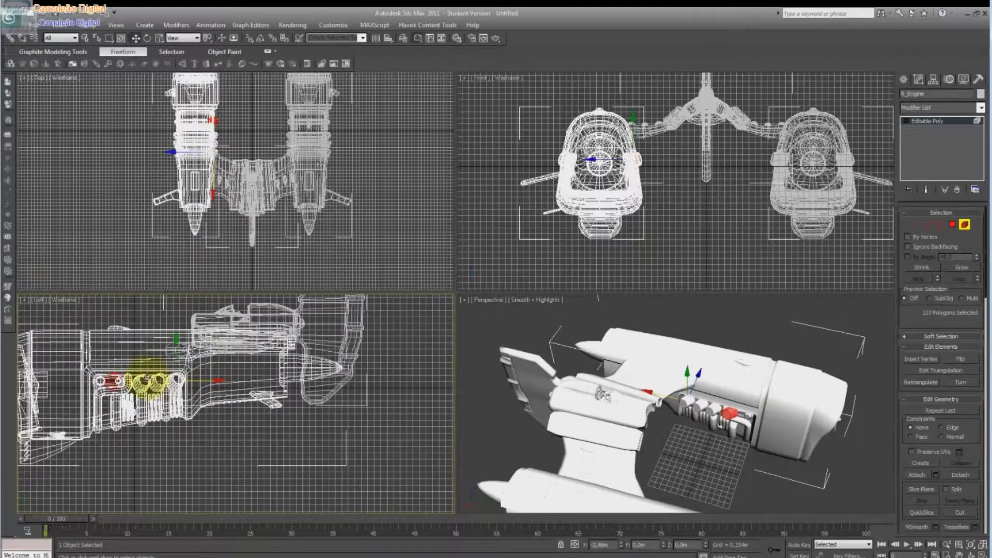
mouse_move(147, 376)
mouse_down()
mouse_move(112, 365)
mouse_move(106, 376)
mouse_up()
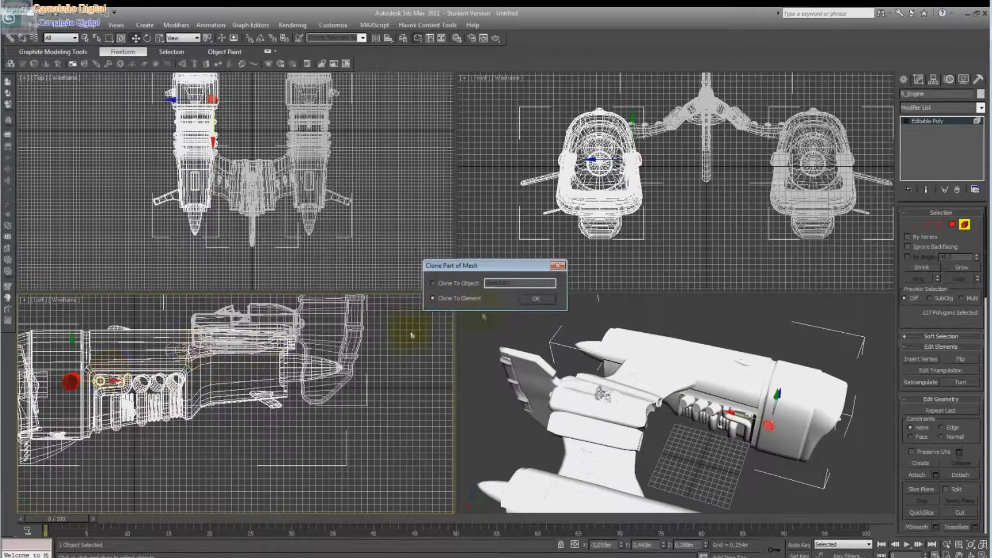
click(520, 303)
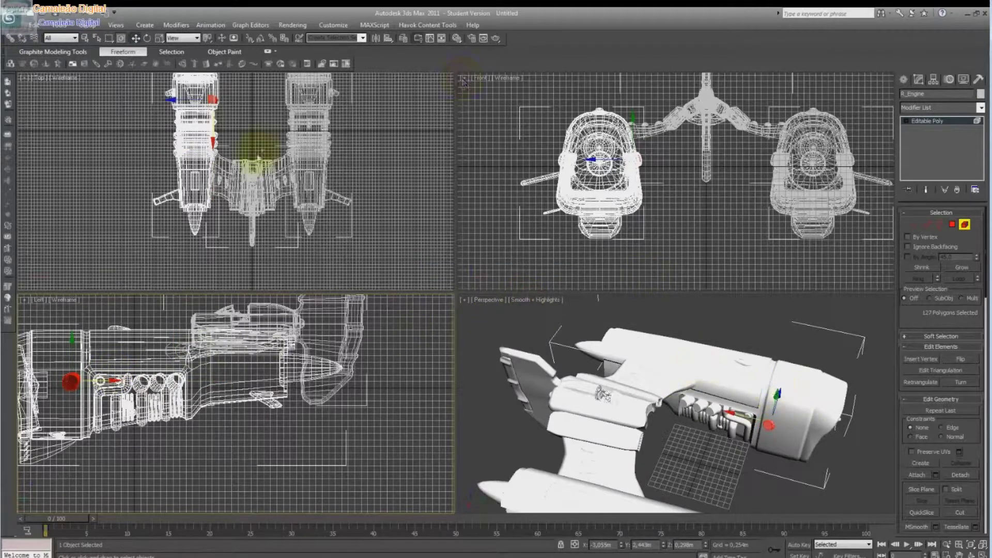
Step: Cancel Mirror, then grow the Engine selection from 127 to 252 polygons and frame it
key(ctrl+a)
click(250, 100)
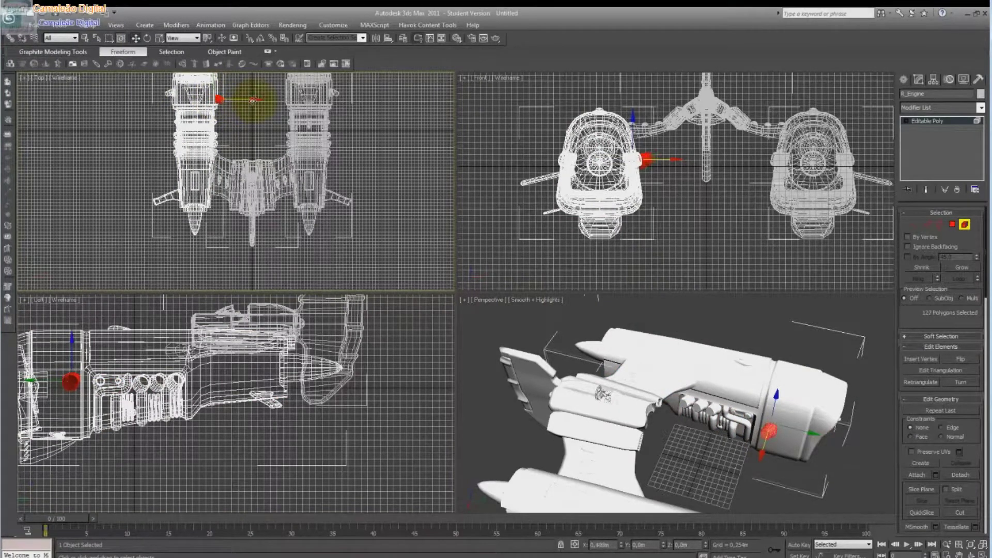
click(56, 25)
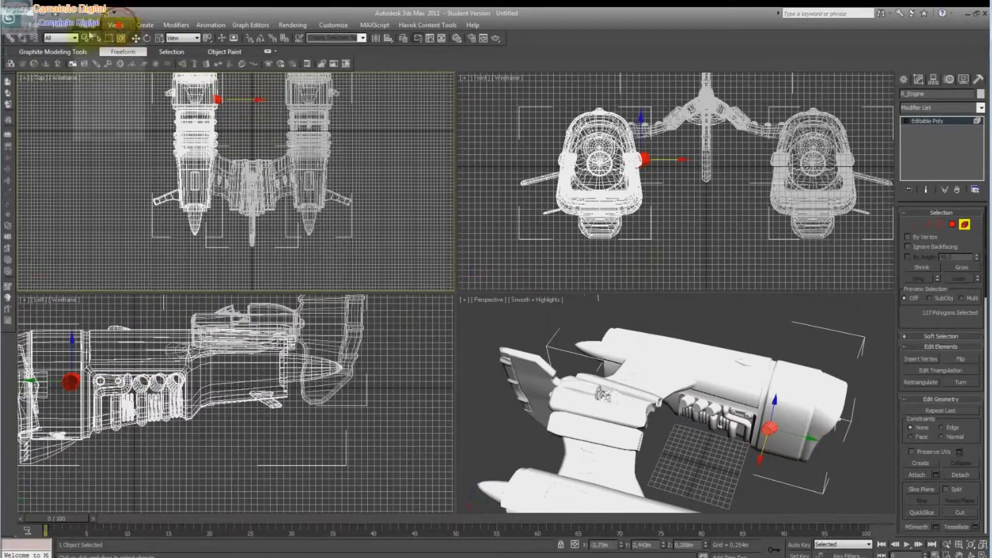
click(82, 171)
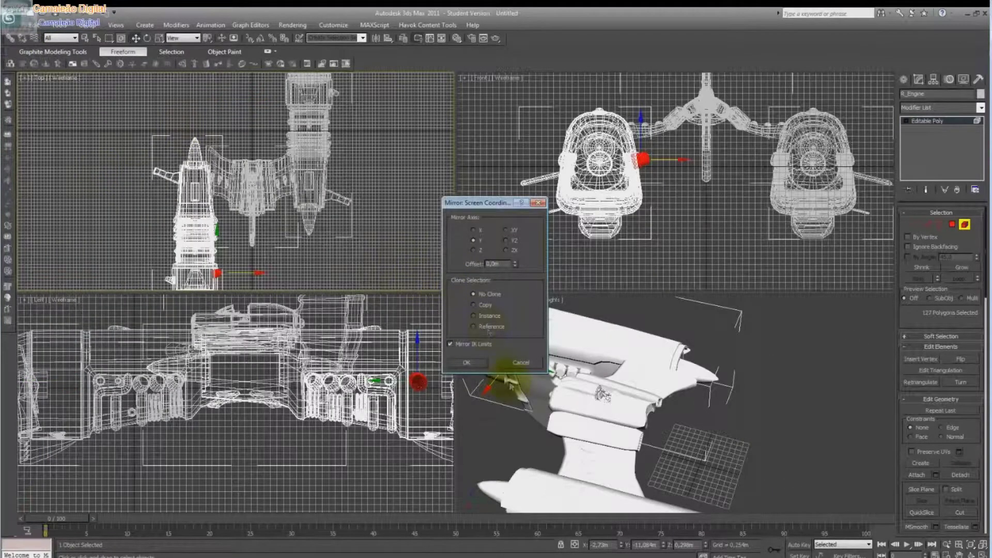
click(522, 362)
ctrl+click(732, 421)
key(z)
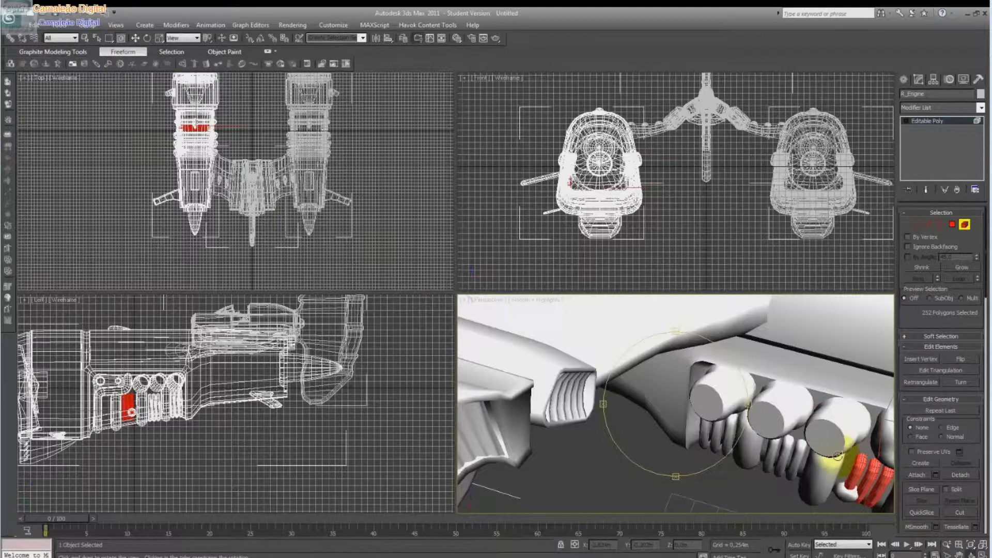
Step: Grow briefly to 1008 polygons, then select only the first cylinder cap and zoom out
ctrl+click(665, 335)
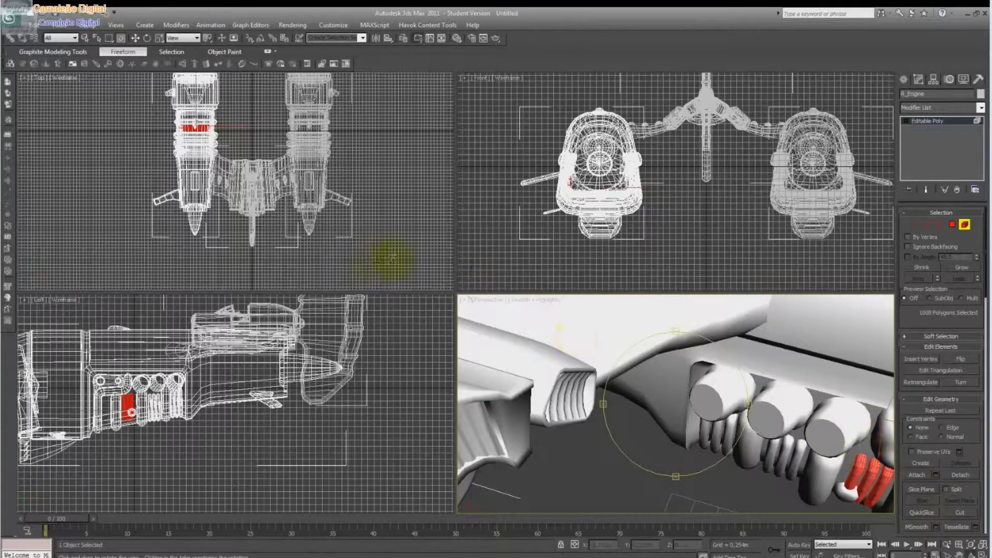
click(136, 37)
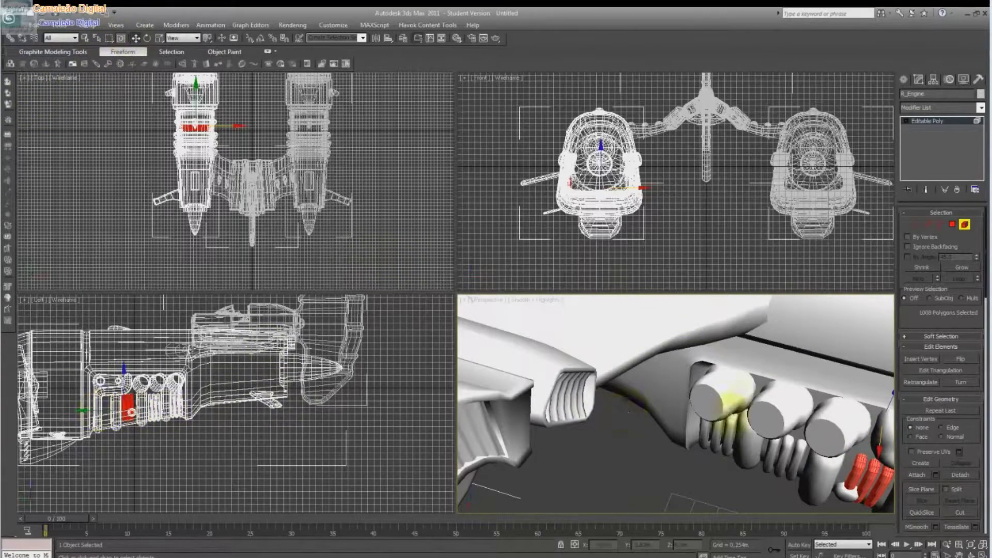
click(734, 395)
scroll(734, 395, down, 5)
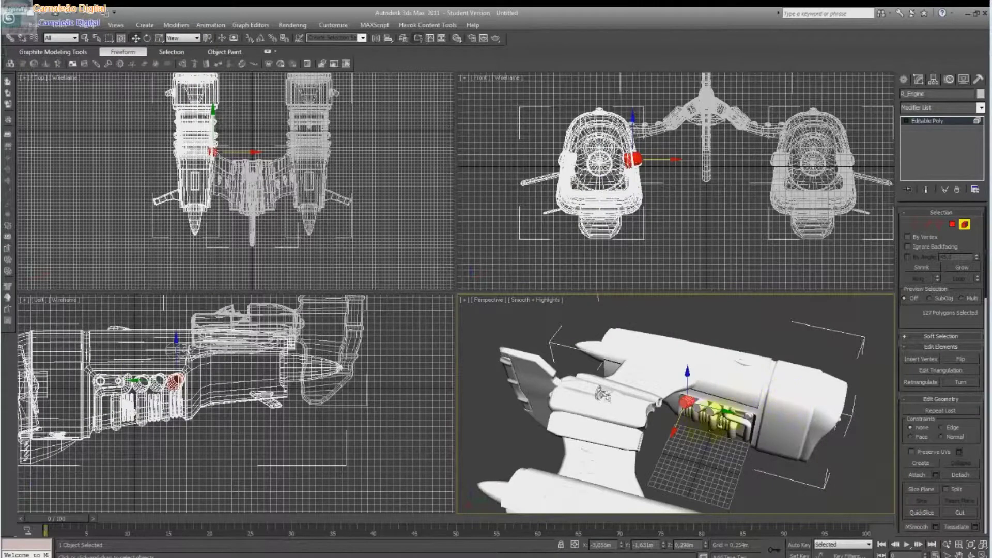
Step: Clone the 127-polygon cylinder cap as a new Engine element, shifted rearward in the Left view
ctrl+click(728, 416)
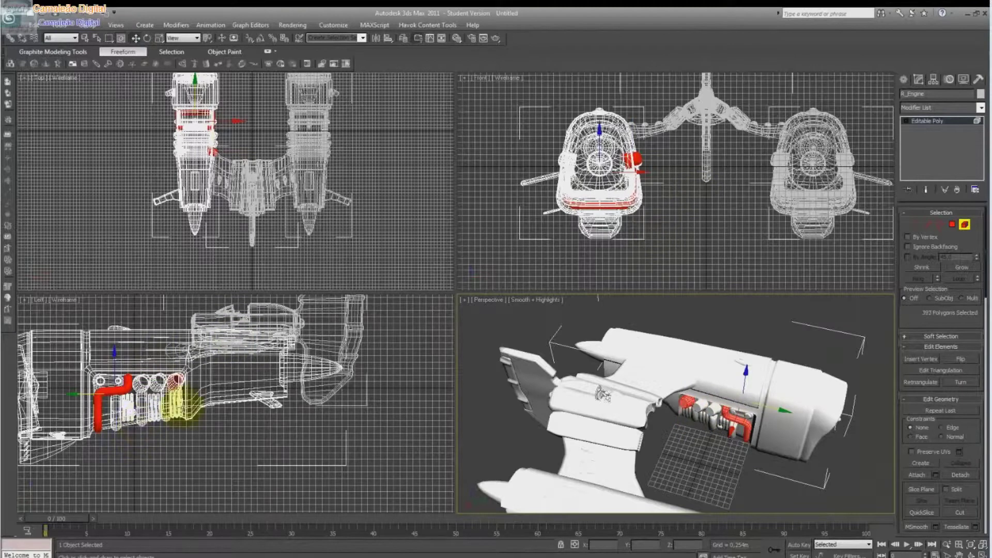
key(ctrl+z)
click(155, 381)
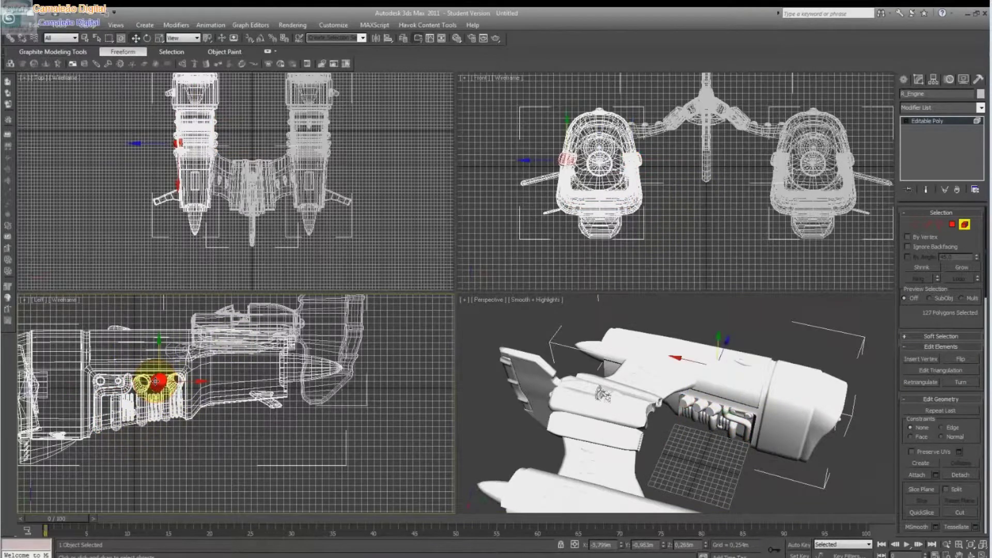
drag(212, 381, 111, 368)
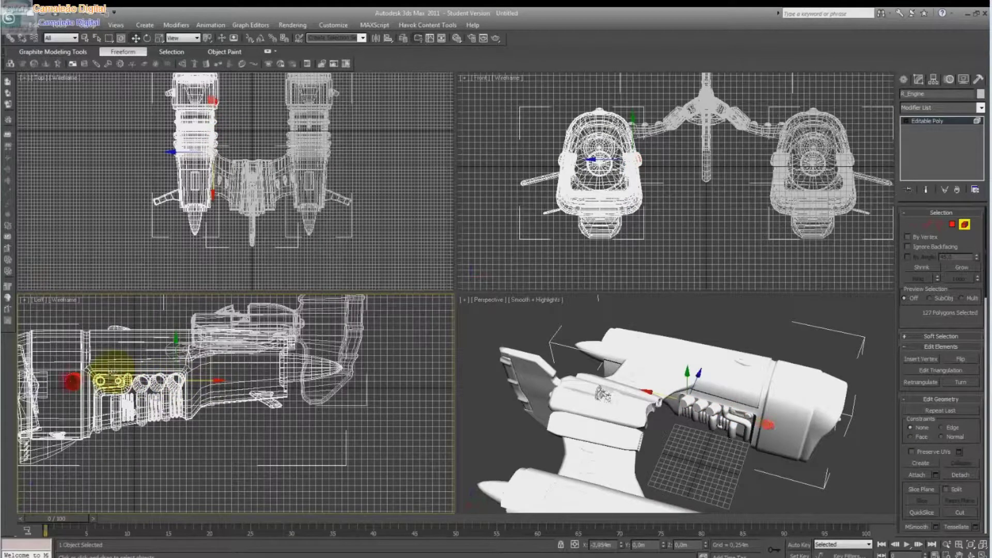
shift+drag(111, 367, 111, 368)
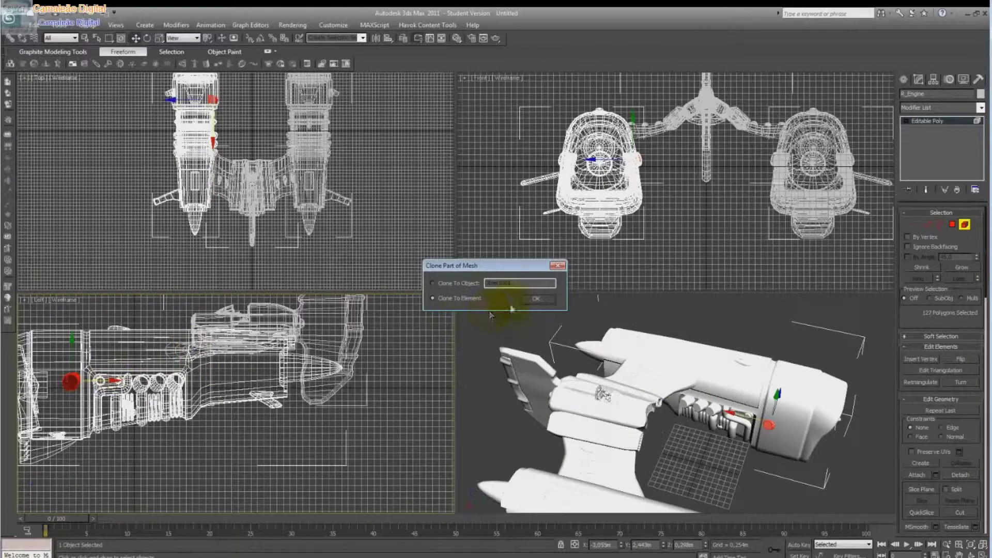
click(527, 299)
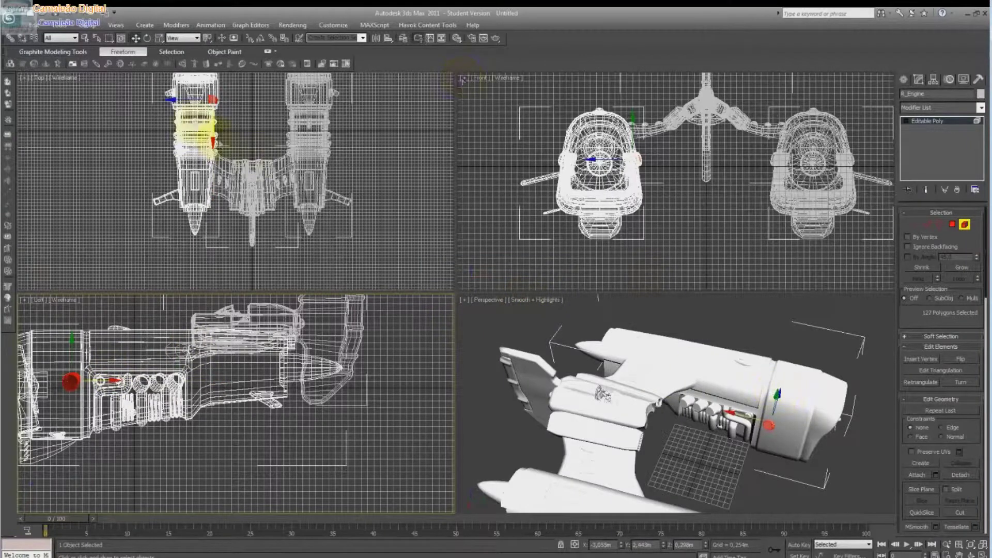
click(196, 92)
drag(246, 101, 250, 100)
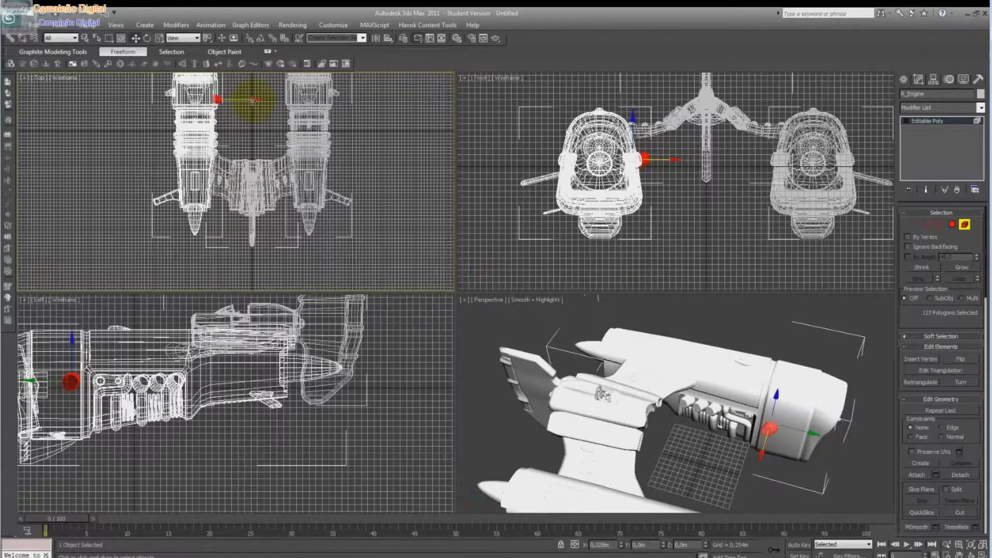
click(114, 24)
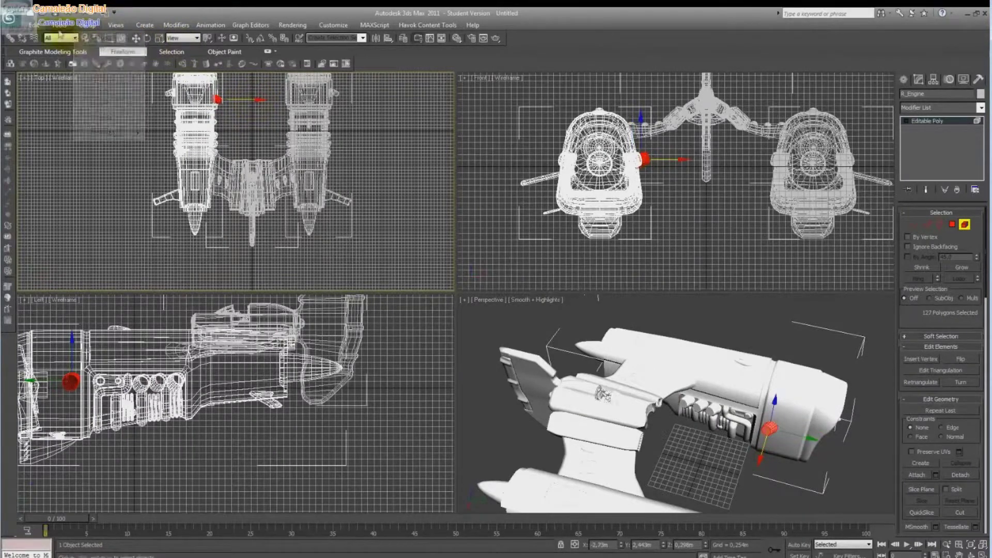
click(99, 174)
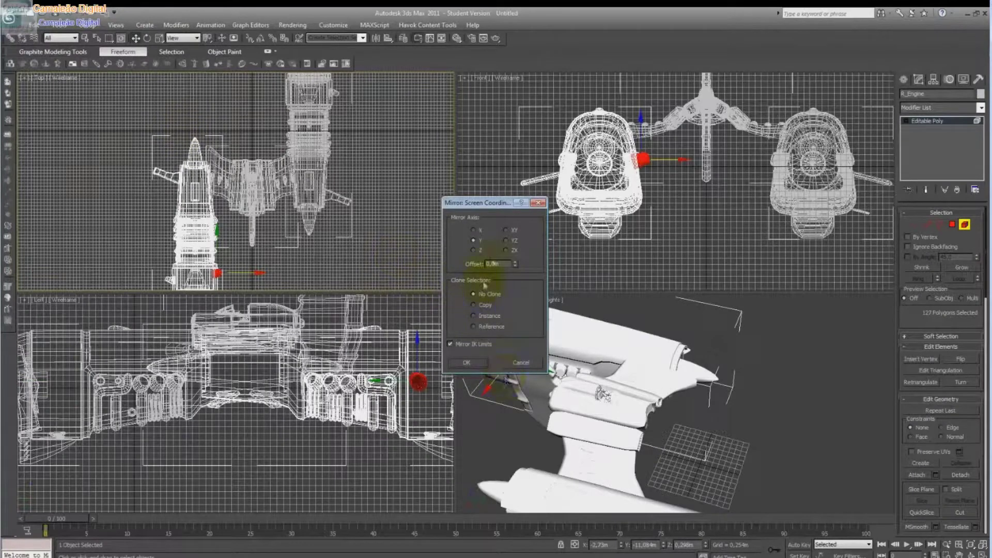
click(521, 362)
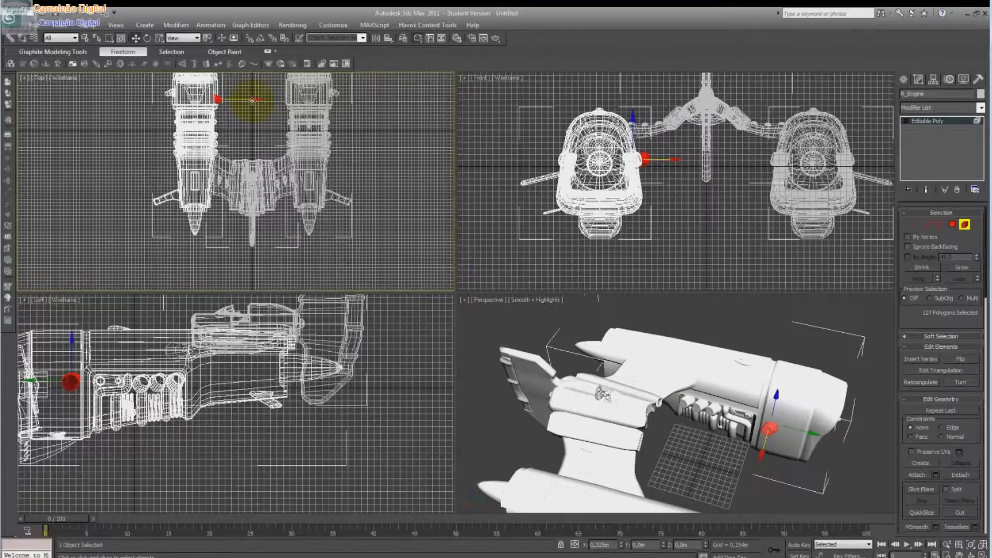
click(51, 25)
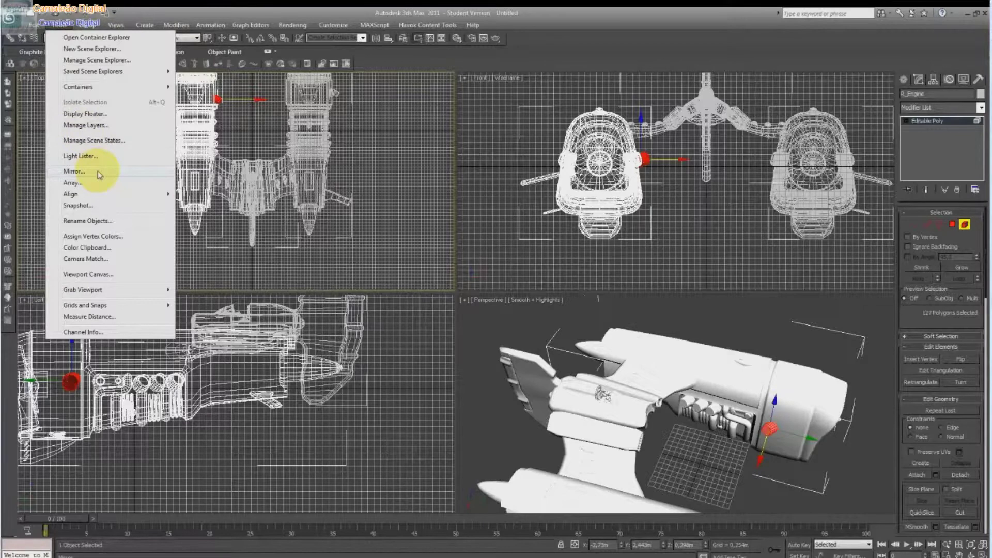
click(99, 175)
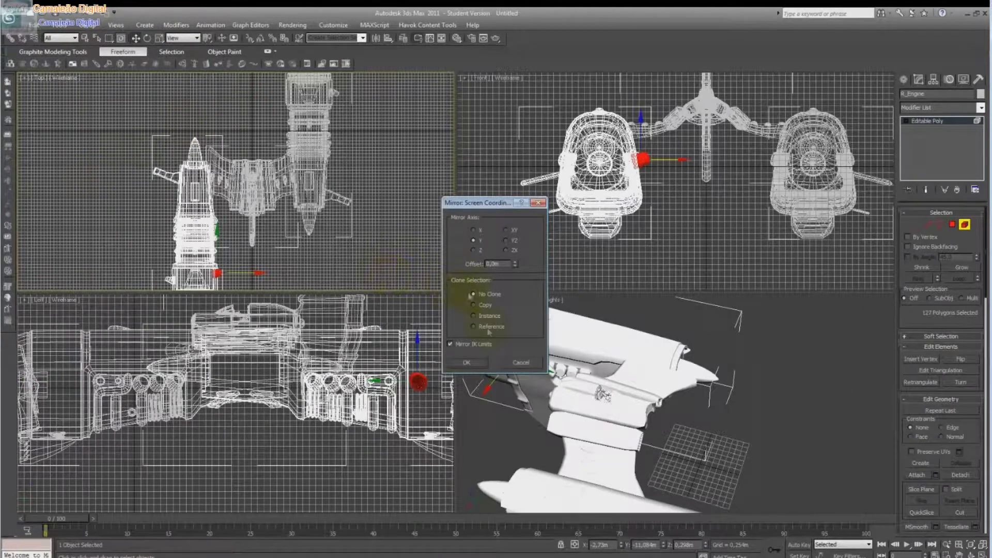
click(521, 363)
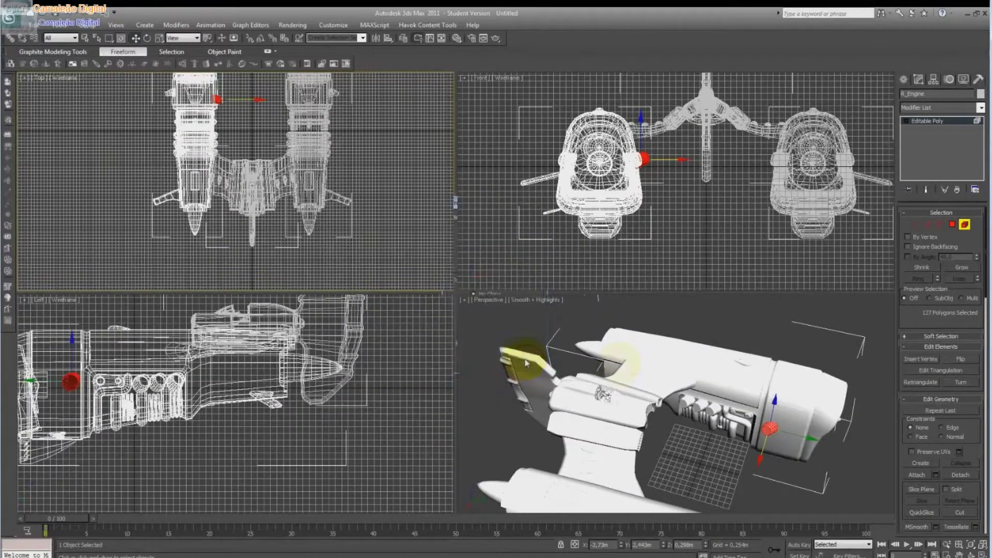
Step: Cancel cloning the part toward the right pod and clear the polygon selection
shift+drag(248, 100, 313, 109)
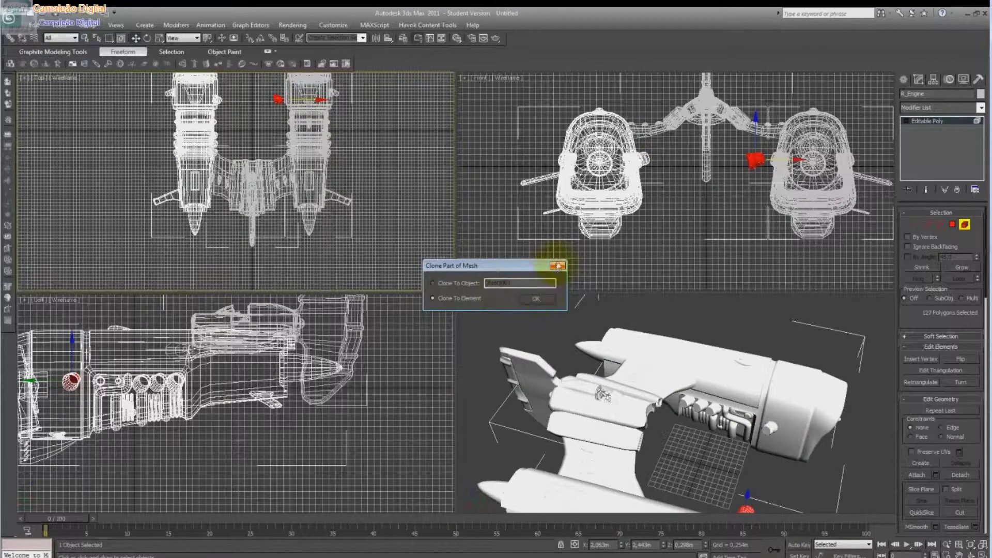
click(558, 266)
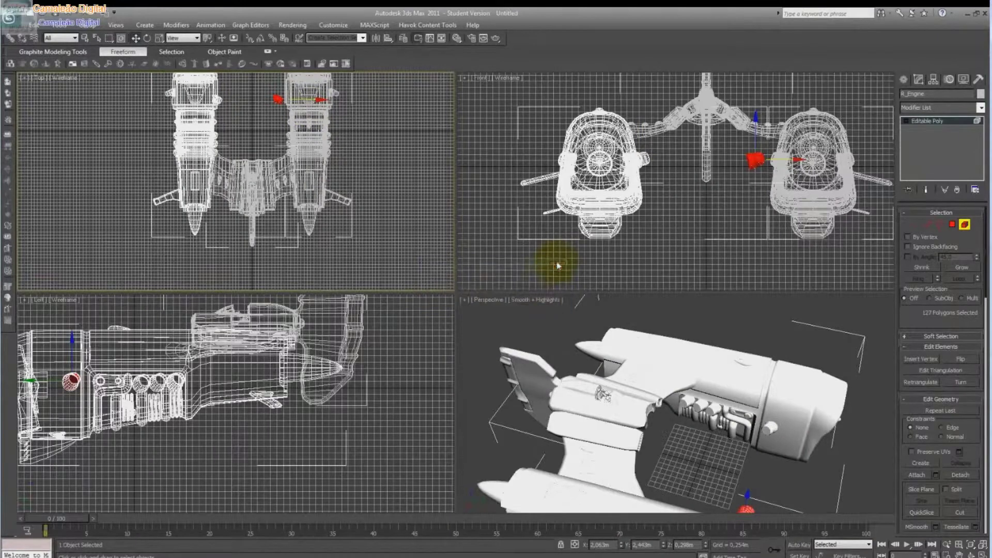
click(309, 137)
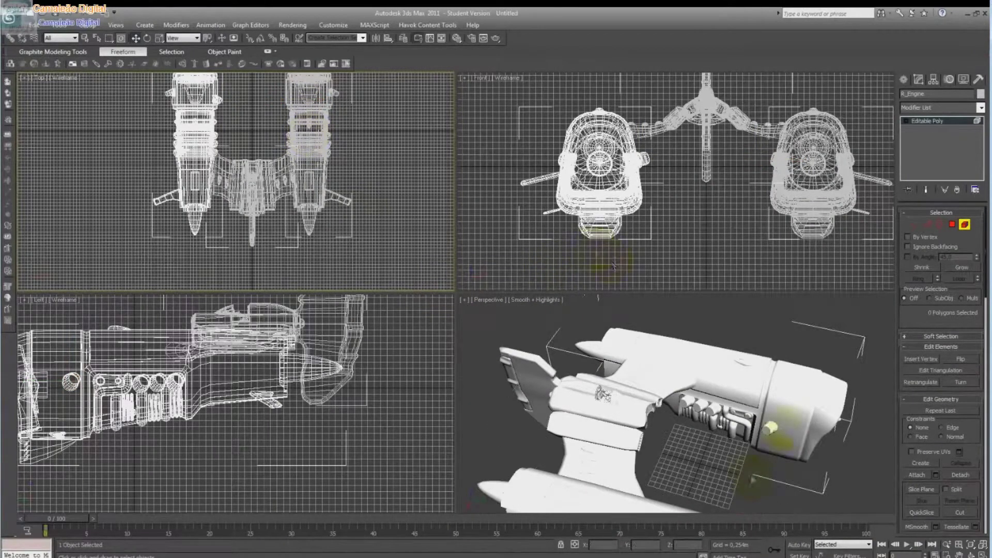
Step: Exit polygon level, view and close the Cockpit's Object Properties, then reselect R_Engine
click(739, 405)
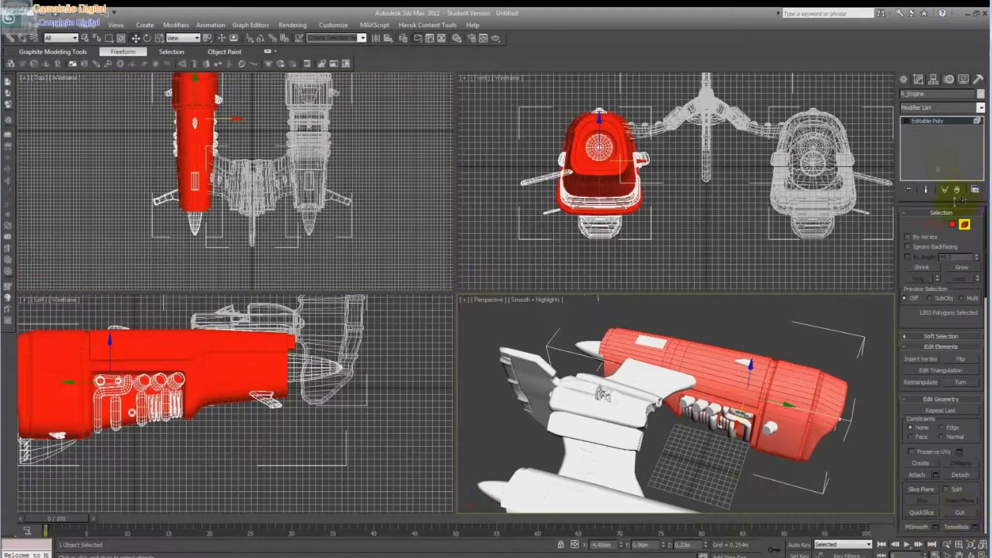
click(930, 121)
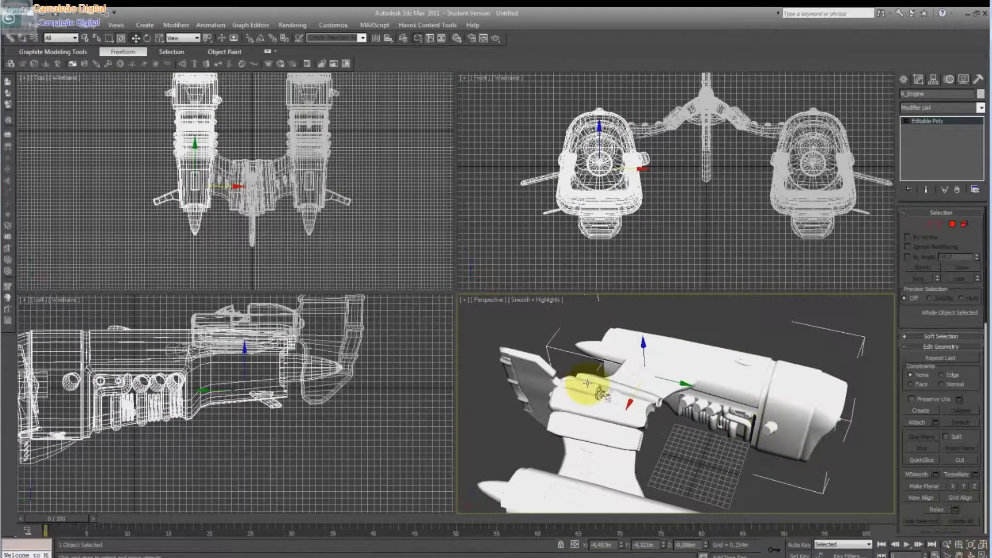
click(514, 368)
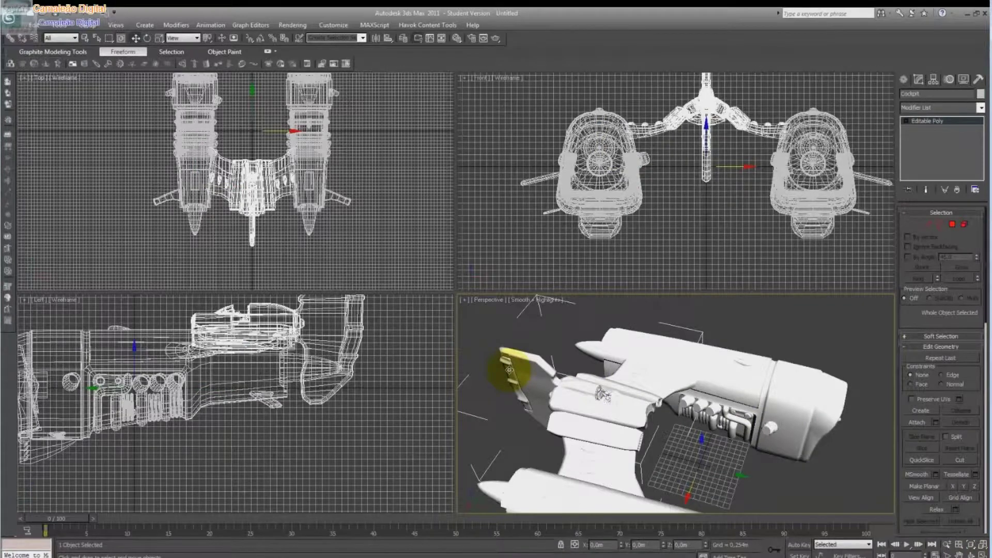
right_click(510, 370)
click(522, 427)
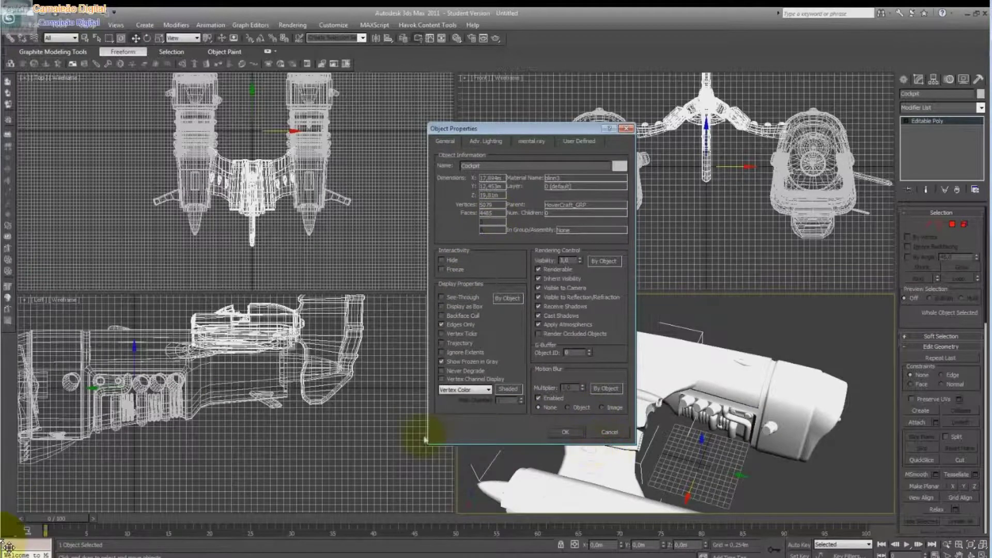
key(Escape)
click(279, 392)
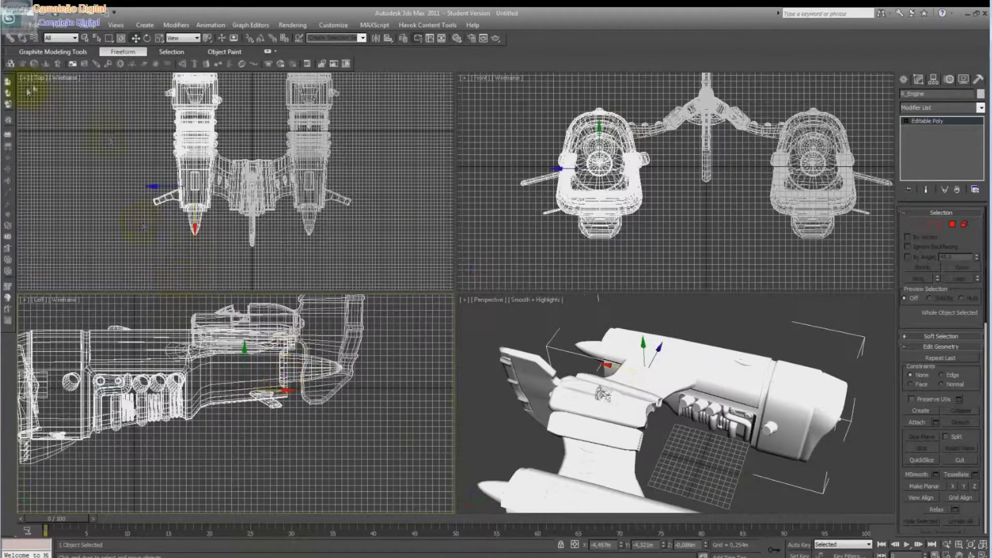
Step: Export the scene as FBX over Pod_GRP, dismiss the turned-edges warning, and switch to Unity
click(13, 25)
mouse_move(36, 178)
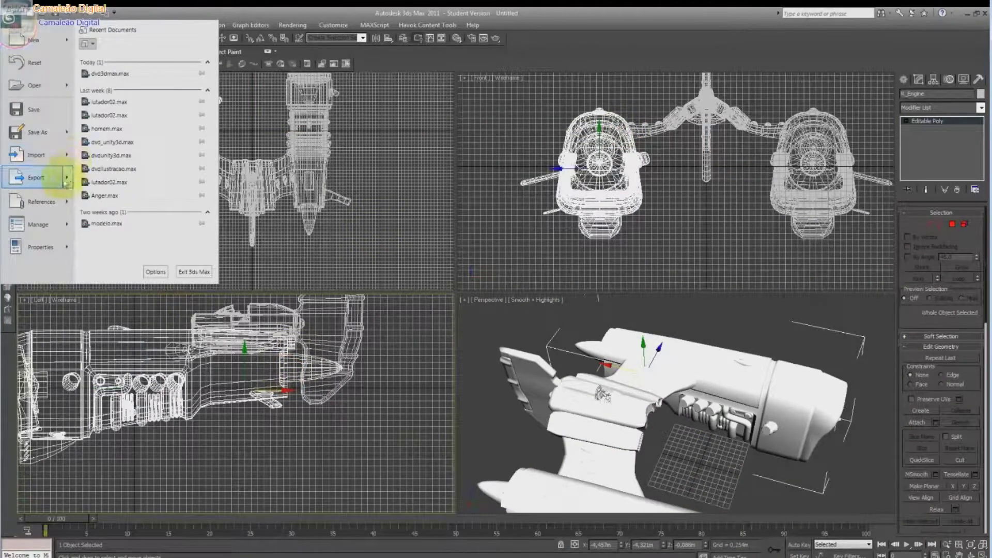
click(131, 68)
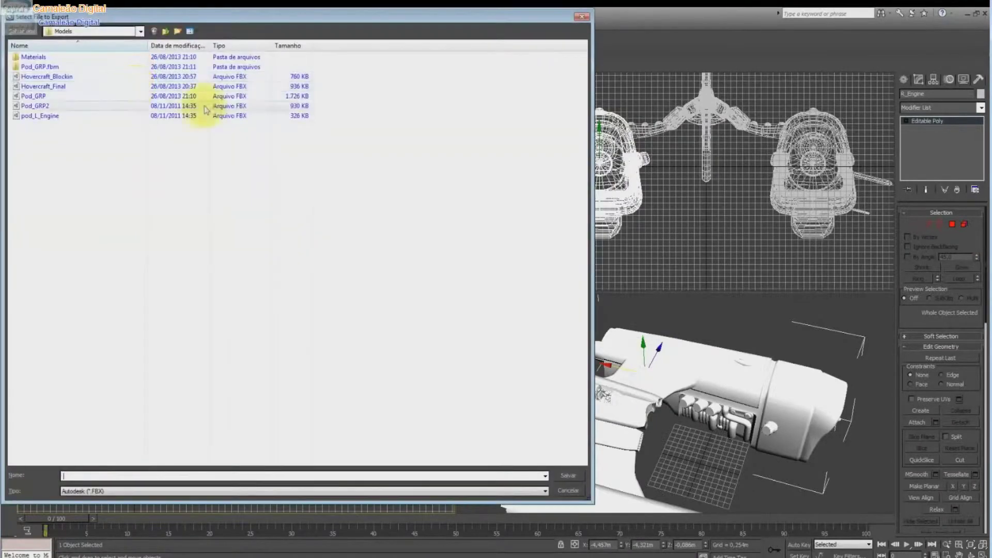
double_click(73, 97)
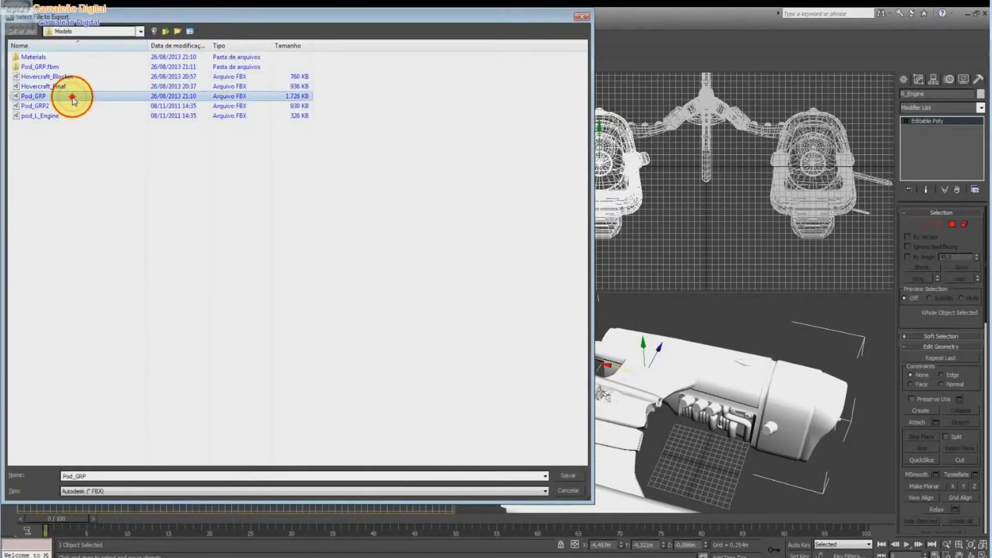
click(525, 329)
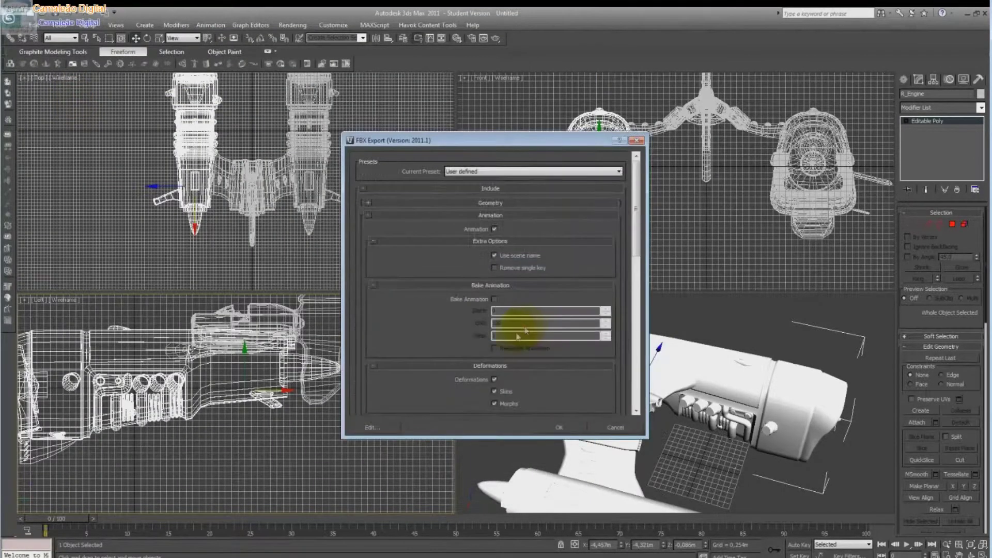
click(549, 427)
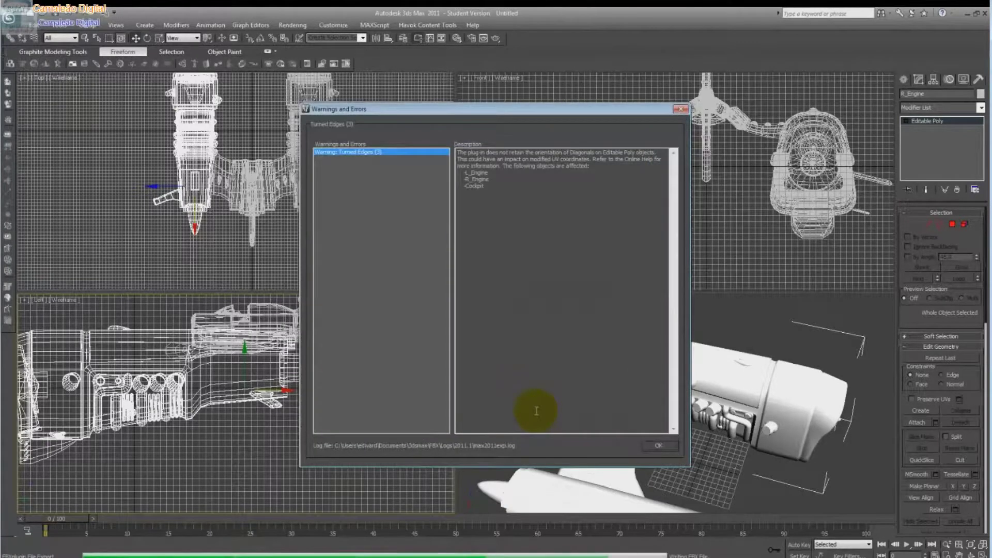
click(659, 445)
key(alt+Tab)
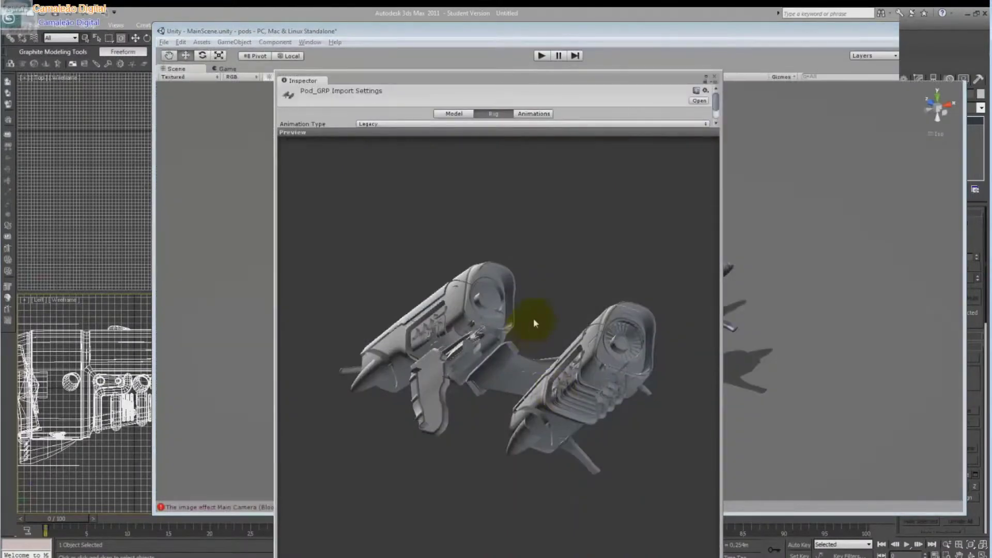
Step: Rotate the Pod_GRP Inspector preview to view it from several sides, then close it
mouse_move(533, 323)
mouse_down()
mouse_move(274, 376)
mouse_move(56, 265)
mouse_move(159, 303)
mouse_up()
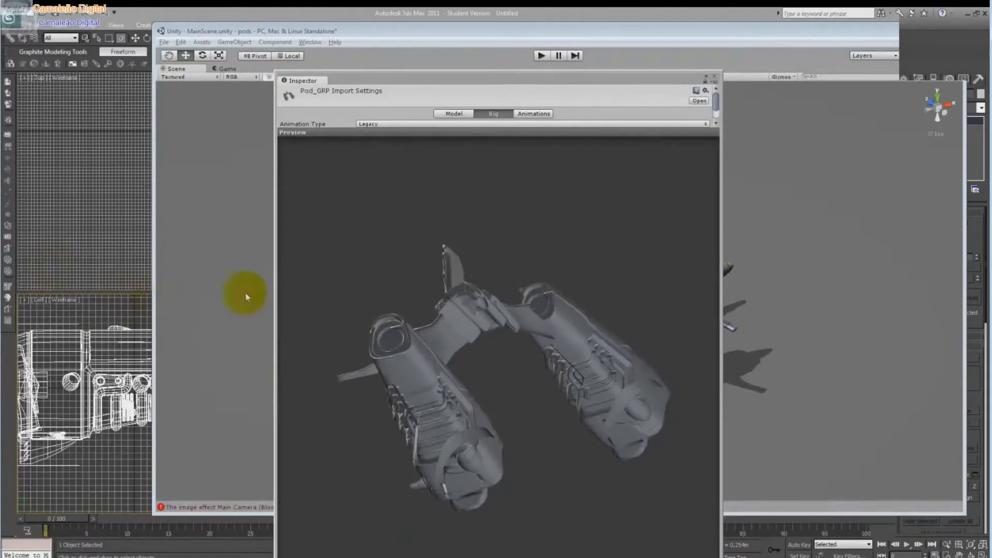
mouse_move(560, 405)
mouse_down()
mouse_move(613, 399)
mouse_move(443, 436)
mouse_move(191, 340)
mouse_move(45, 261)
mouse_move(162, 299)
mouse_up()
mouse_move(569, 409)
mouse_down()
mouse_move(505, 420)
mouse_move(620, 398)
mouse_move(711, 422)
mouse_move(597, 388)
mouse_move(548, 357)
mouse_move(316, 365)
mouse_move(245, 350)
mouse_move(226, 405)
mouse_move(206, 420)
mouse_move(565, 210)
mouse_up()
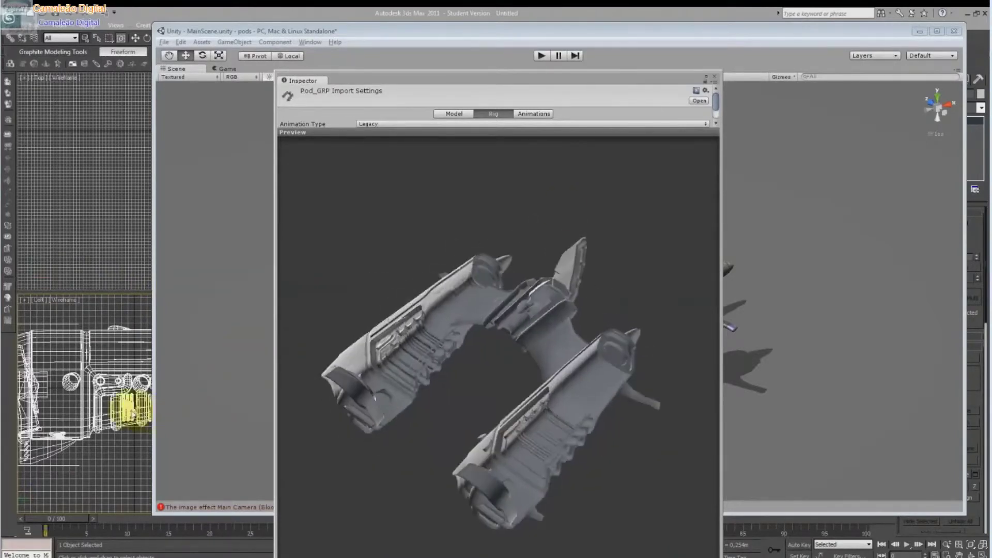
click(713, 77)
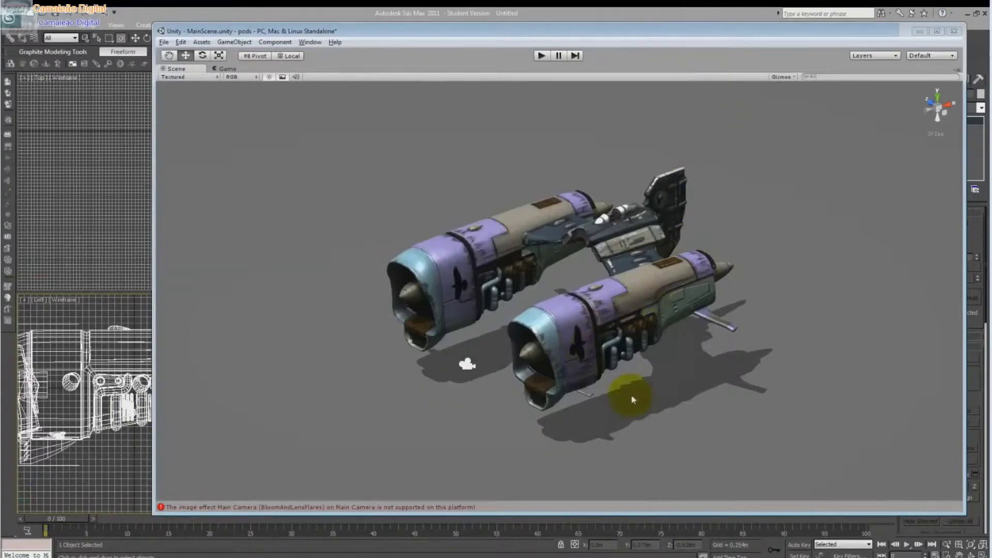
Step: Orbit the Scene view so the hovercraft's engines face forward and select the left pod
key(alt)
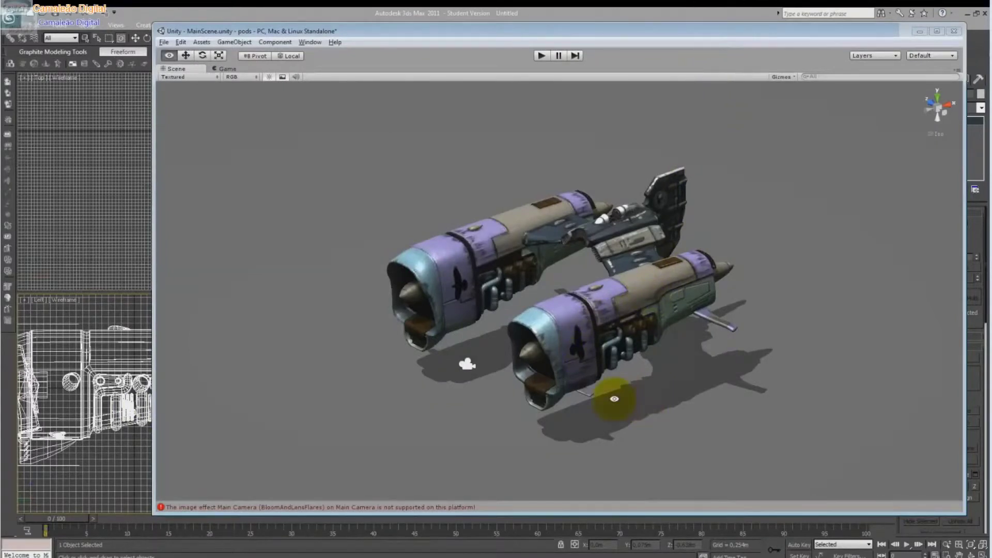
alt+drag(614, 398, 954, 393)
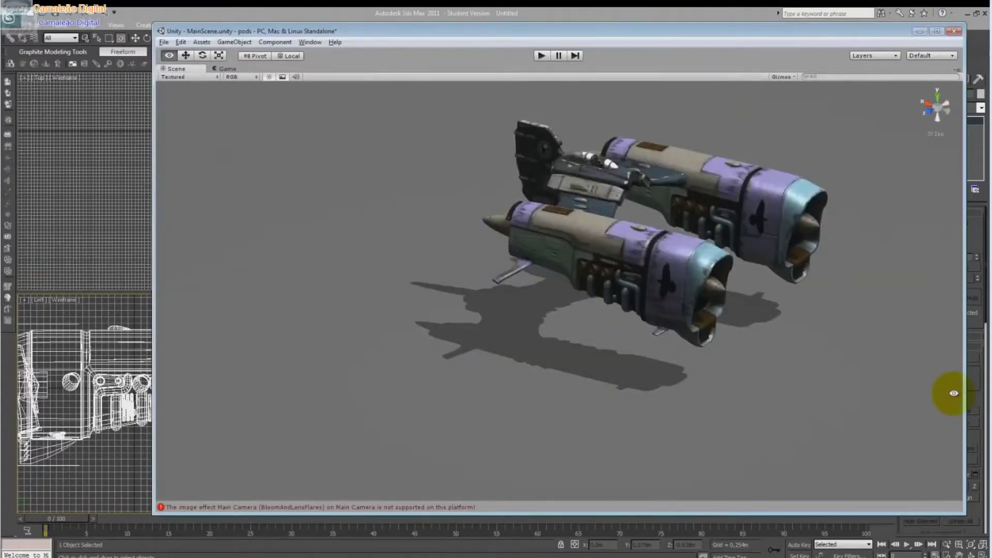
mouse_move(954, 393)
alt+mouse_down()
mouse_move(540, 389)
mouse_move(686, 398)
alt+mouse_up()
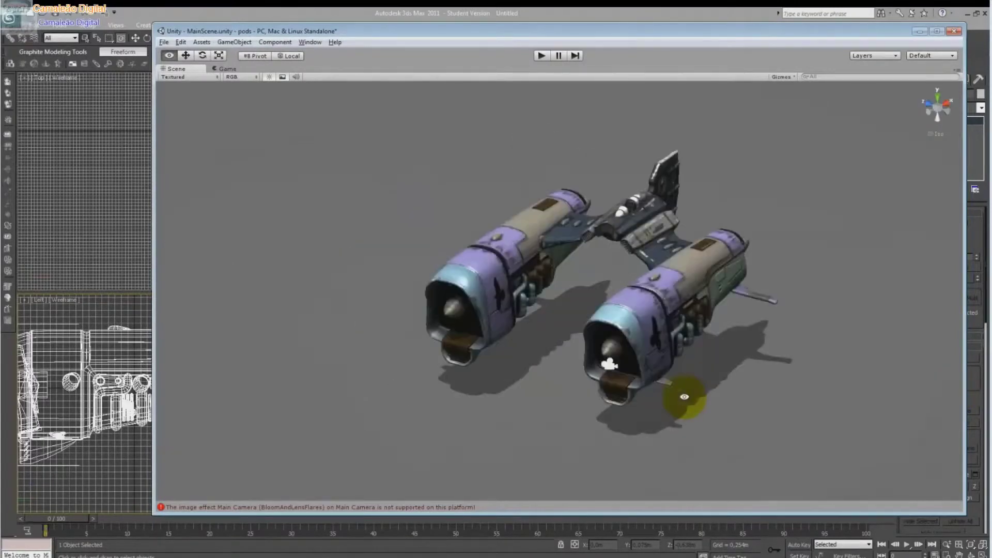
click(503, 302)
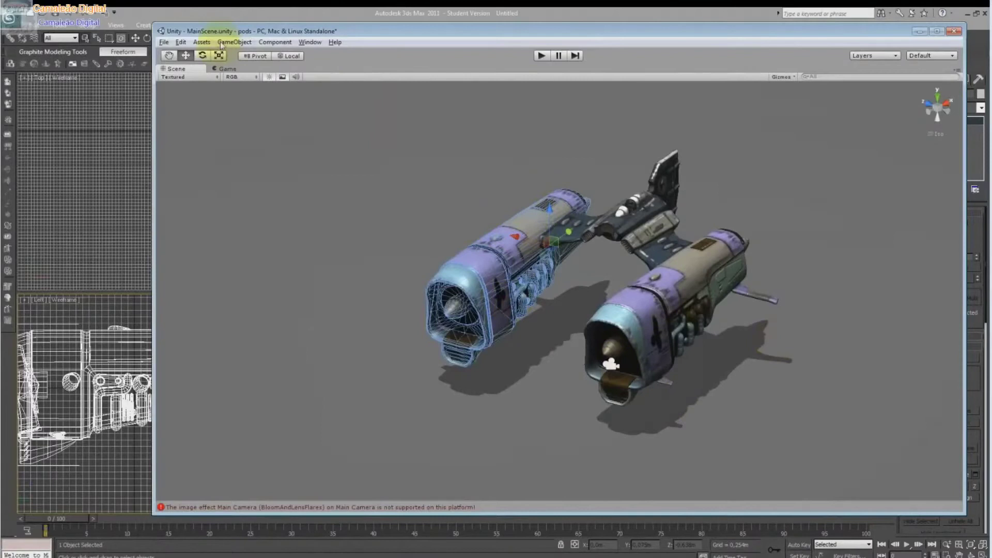
click(310, 42)
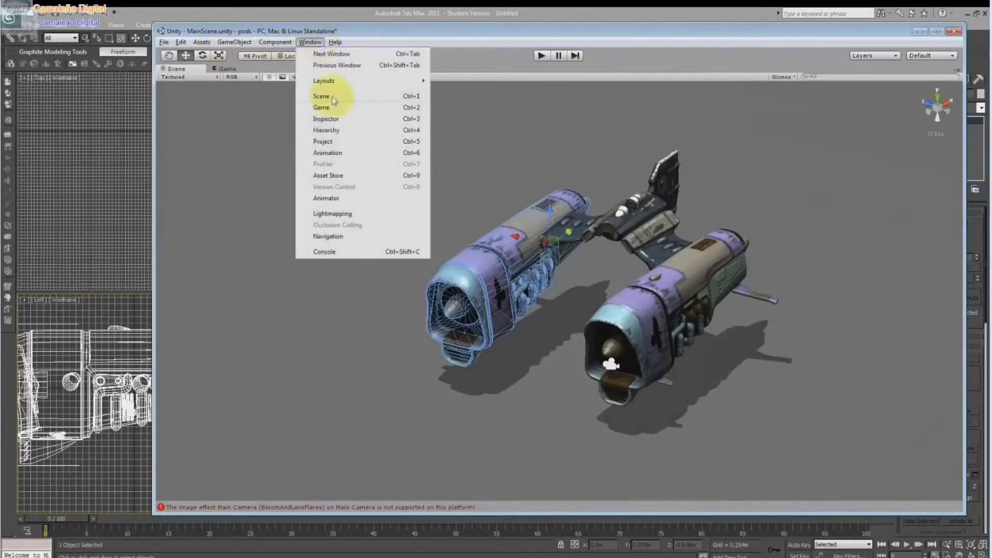
Step: Open the Models folder in the Project panel and expand Pod_GRP into its sub-assets
click(341, 141)
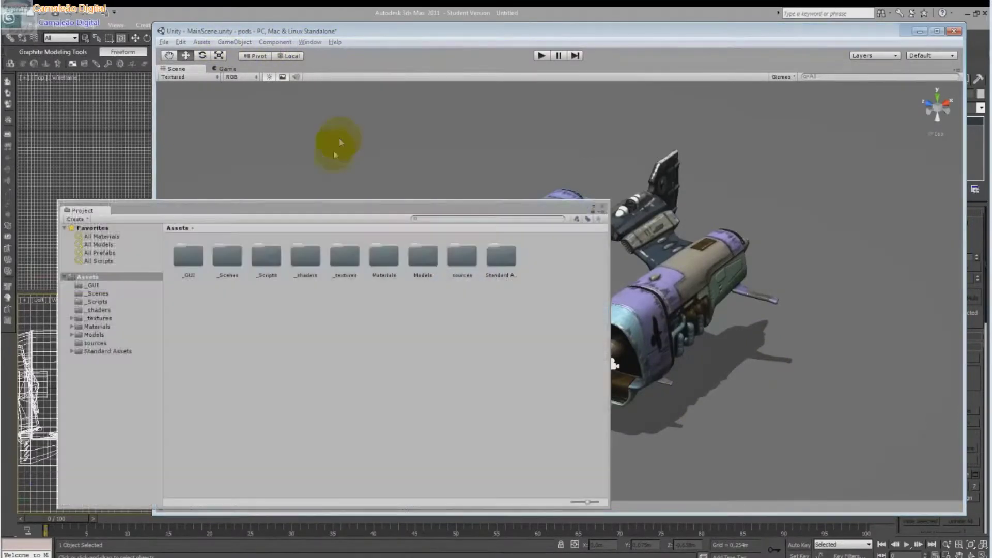
click(371, 263)
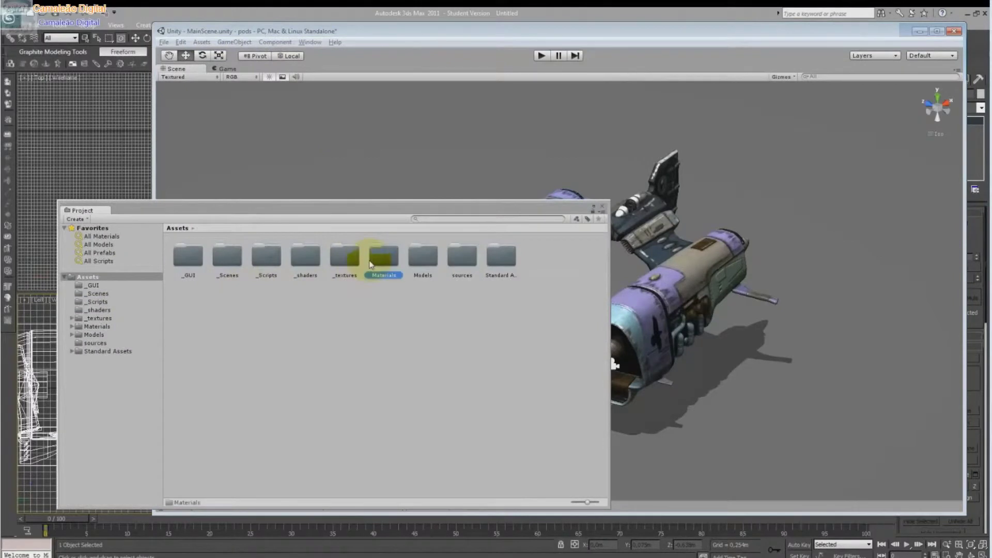
double_click(421, 257)
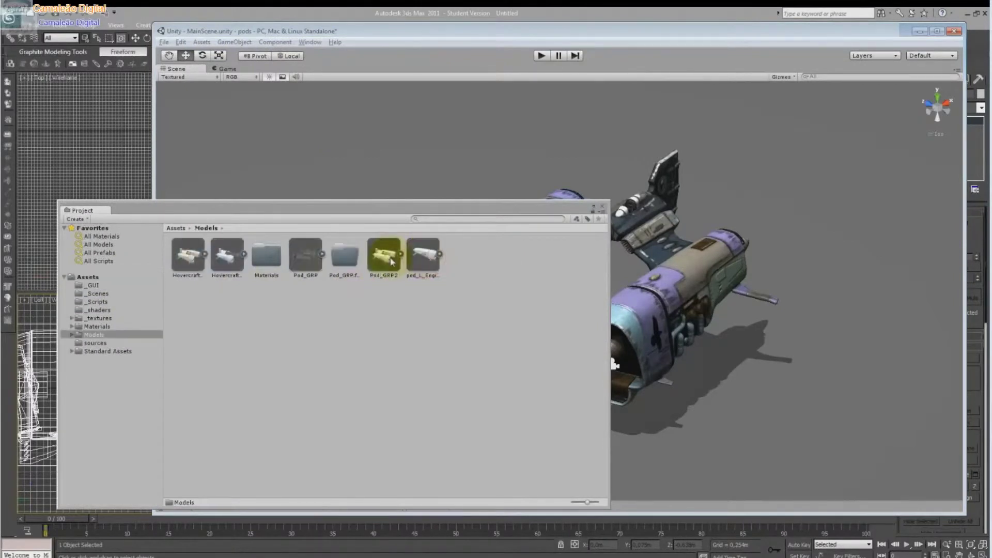
click(325, 254)
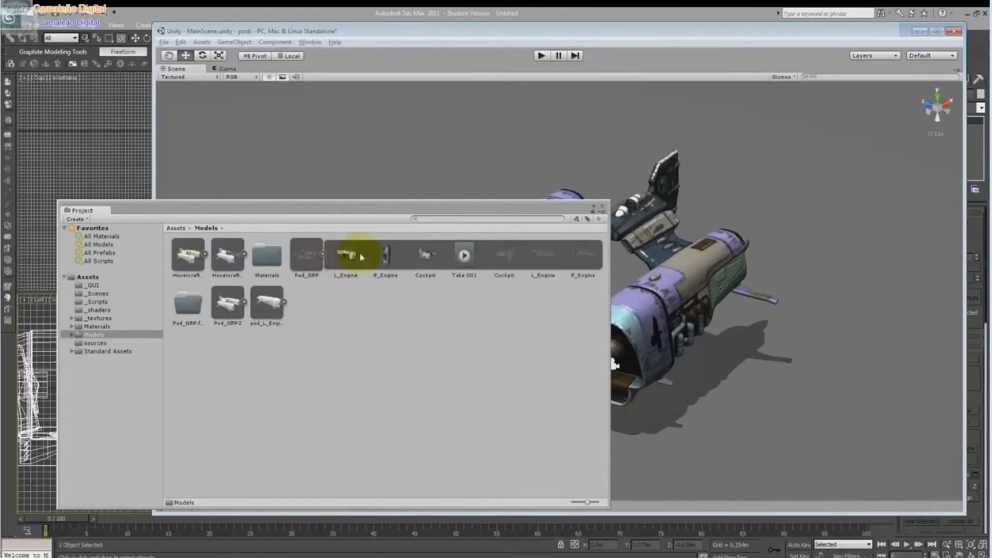
Step: Move and enlarge the Project panel so it sits over the scene
mouse_move(436, 203)
mouse_down()
mouse_move(366, 201)
mouse_move(328, 53)
mouse_up()
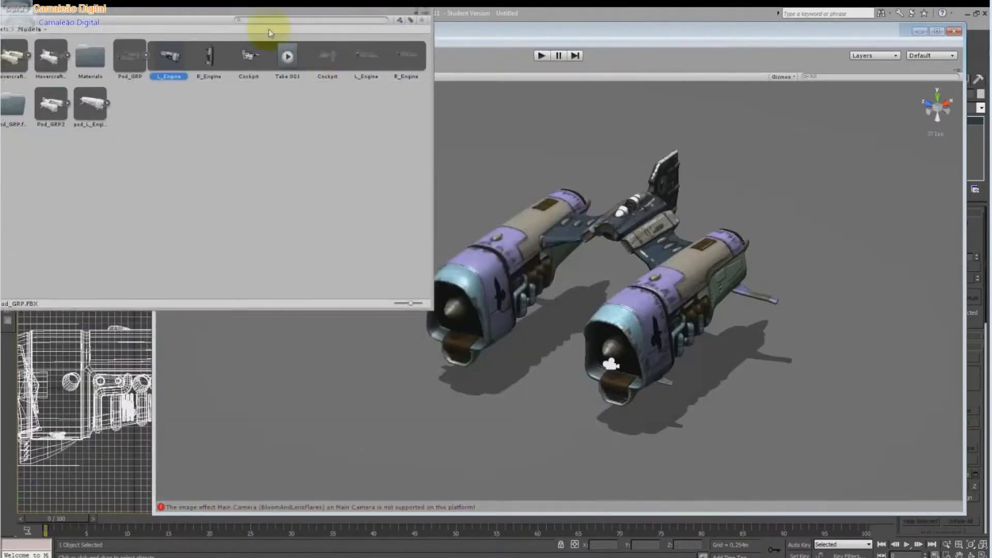
drag(203, 14, 135, 100)
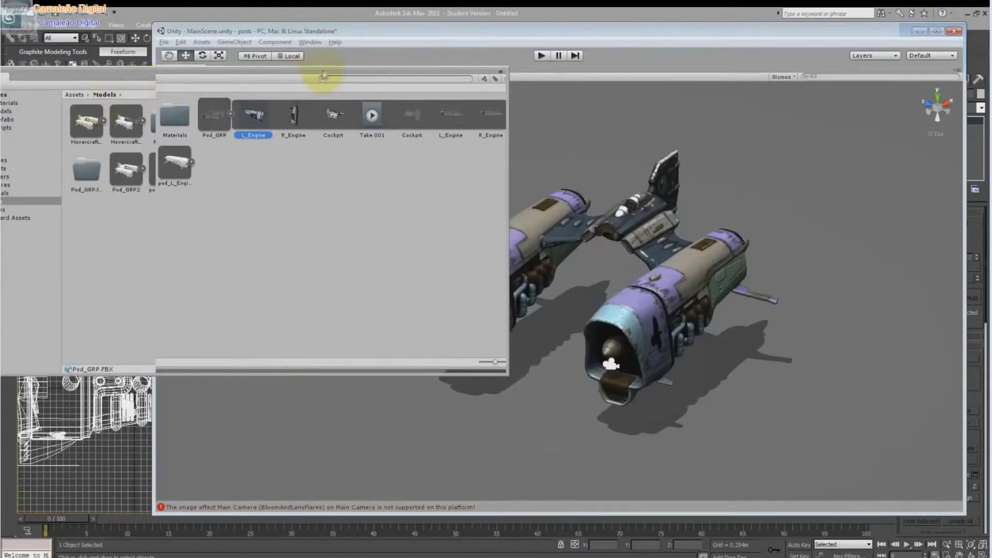
drag(324, 75, 420, 110)
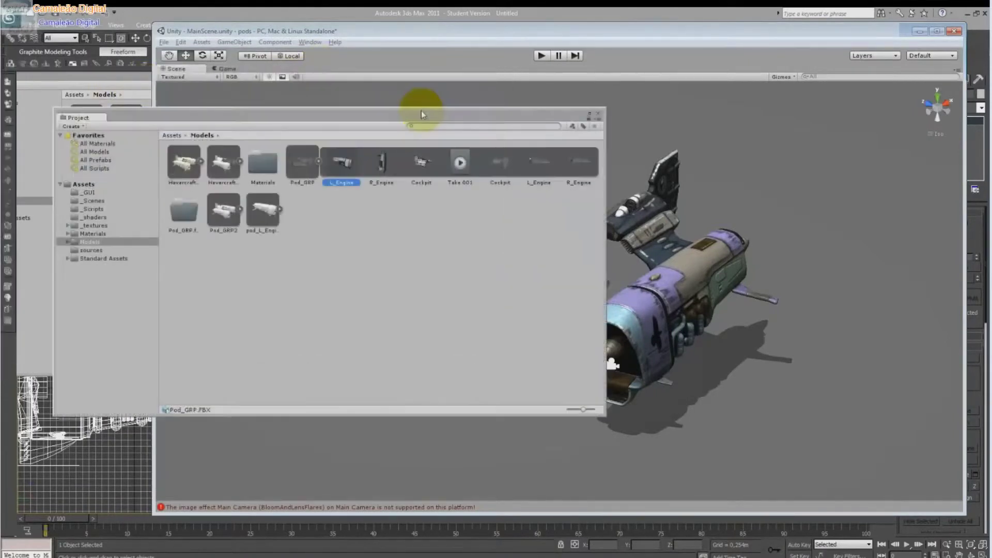
click(310, 42)
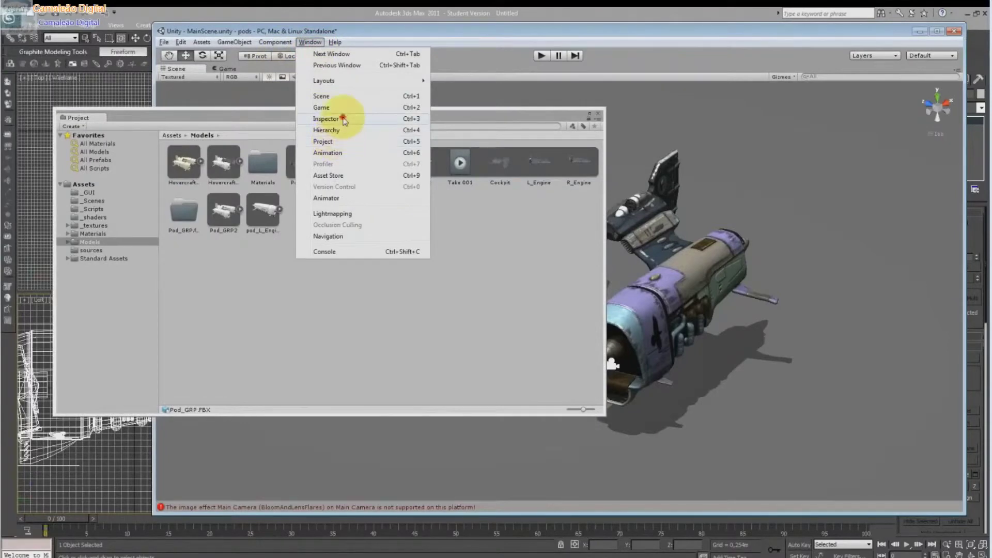
Step: Preview and rotate the L_Engine mesh in the Inspector, then pick R_Engine
click(343, 119)
mouse_move(498, 270)
mouse_down()
mouse_move(505, 281)
mouse_move(390, 288)
mouse_move(182, 240)
mouse_move(410, 288)
mouse_up()
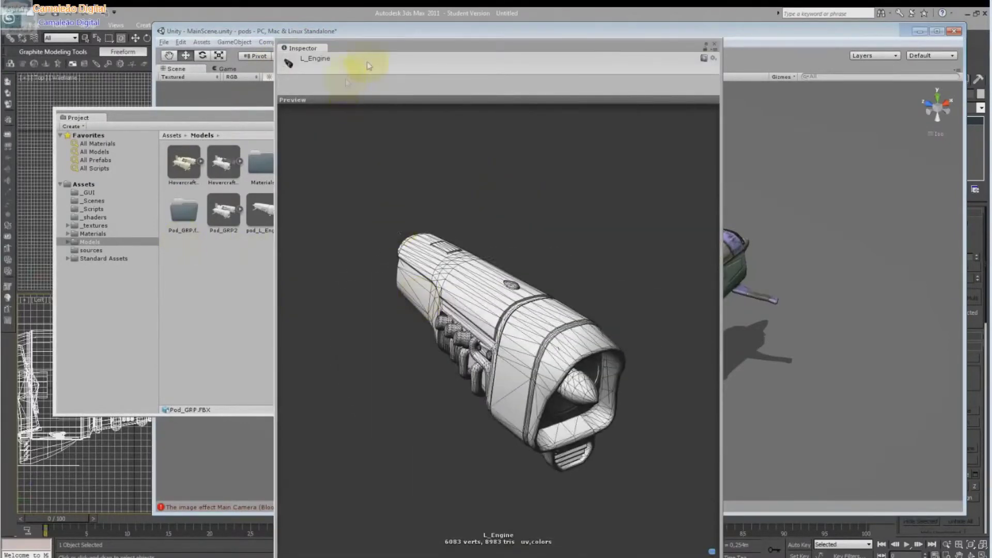
drag(380, 46, 649, 87)
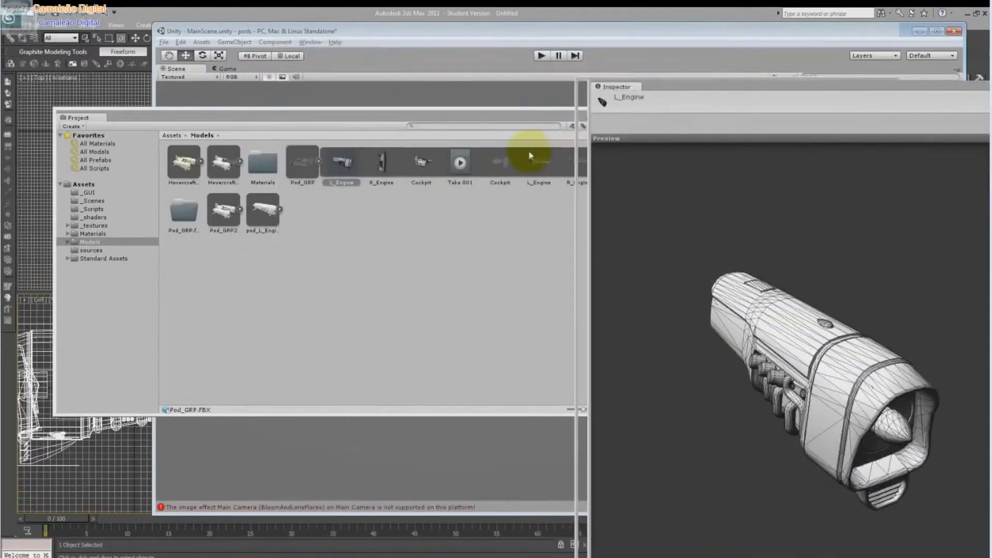
click(381, 165)
mouse_move(804, 304)
mouse_down()
mouse_move(788, 372)
mouse_move(730, 49)
mouse_up()
Step: Preview the R_Engine mesh (9739 verts, 11267 tris) from several angles, then close Inspector and Project
click(730, 48)
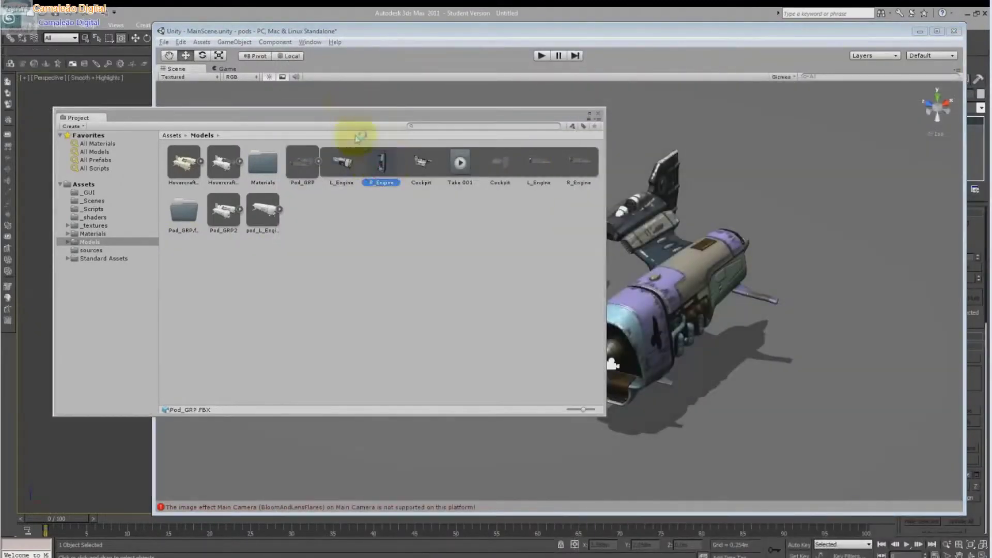
click(310, 42)
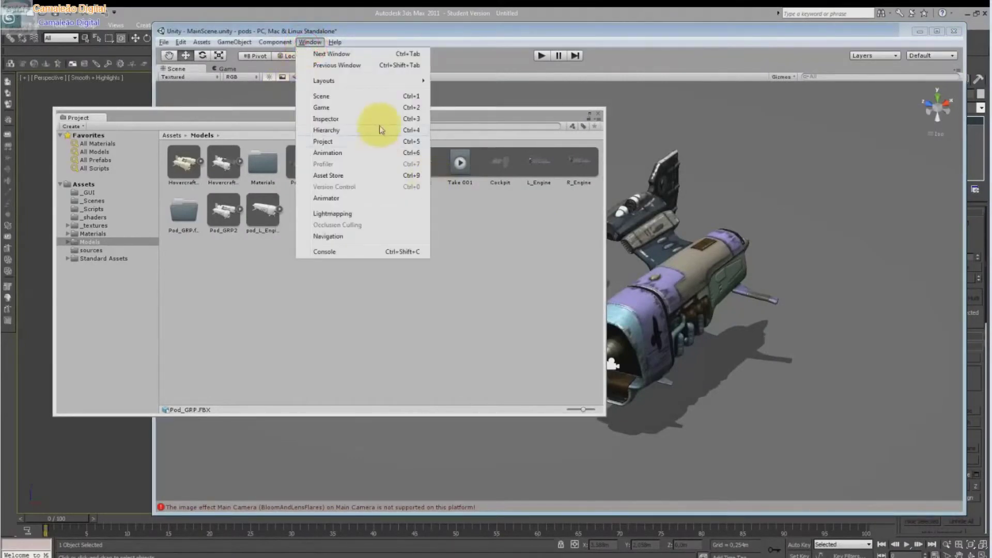
click(380, 123)
drag(578, 233, 430, 28)
mouse_move(564, 313)
mouse_down()
mouse_move(487, 193)
mouse_move(488, 221)
mouse_up()
mouse_move(527, 318)
mouse_down()
mouse_move(486, 335)
mouse_move(505, 405)
mouse_move(523, 404)
mouse_move(594, 317)
mouse_move(680, 236)
mouse_move(847, 283)
mouse_move(824, 332)
mouse_move(646, 340)
mouse_up()
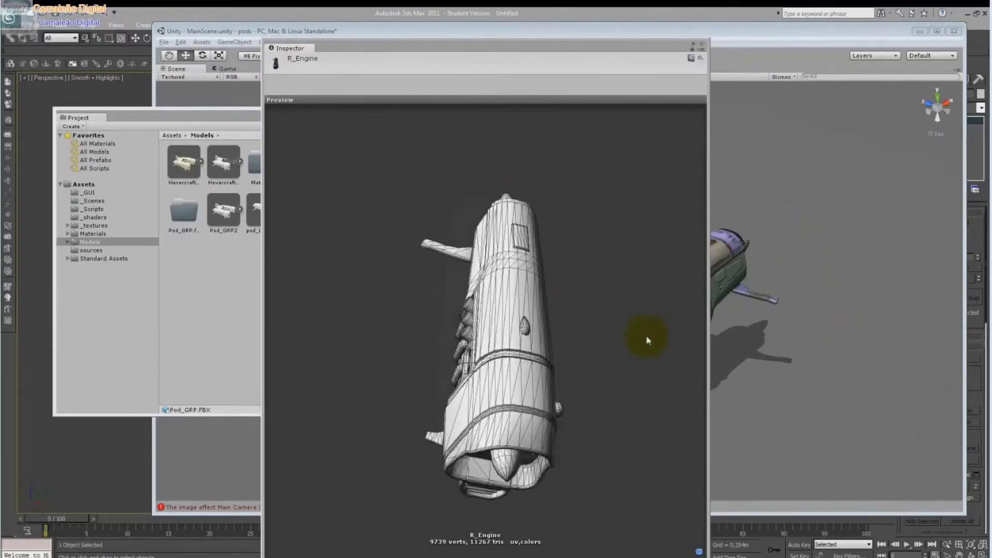
click(701, 44)
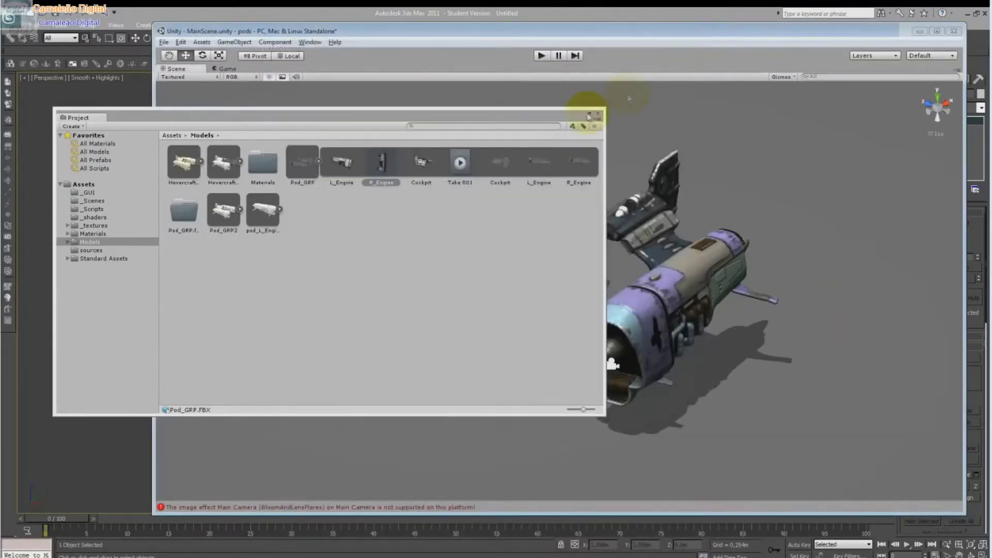
click(589, 115)
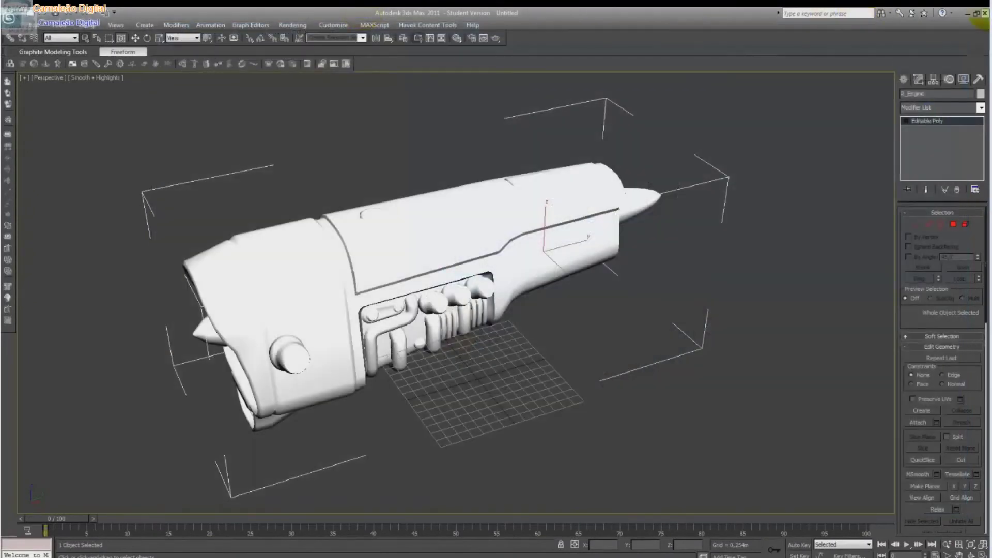
Step: Quit 3ds Max, choosing Não to discard unsaved changes
key(ctrl+o)
click(502, 324)
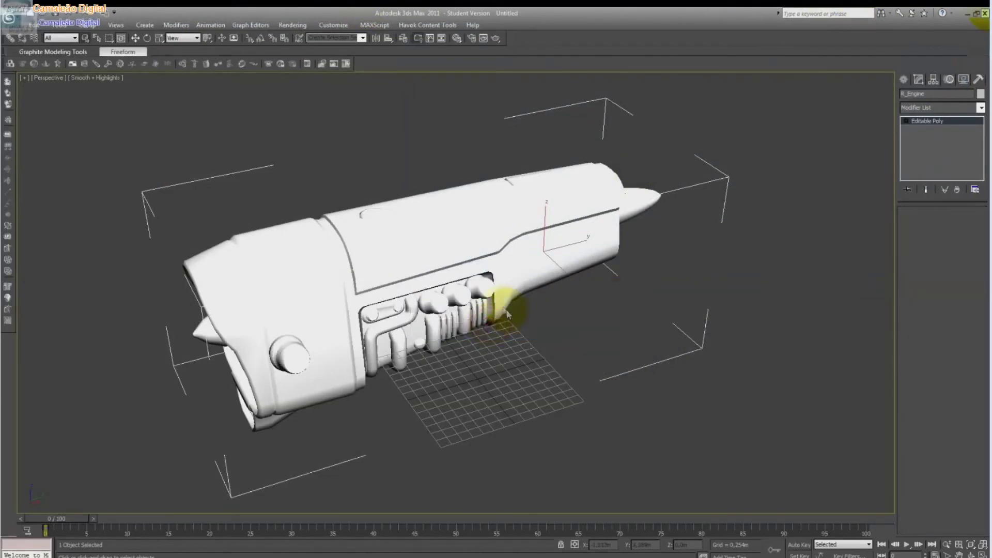